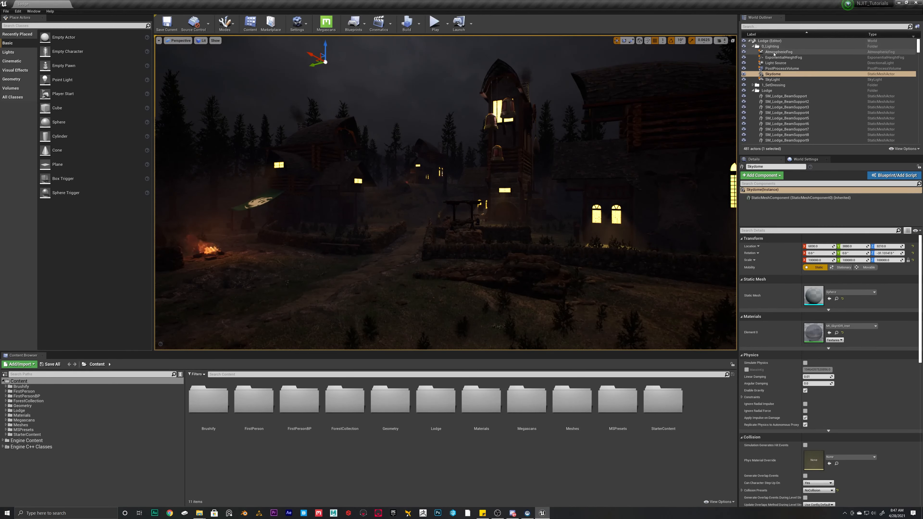
Try a much higher intensity scale on the SkyLight and restore its original value.
{"action": "left_click", "coordinate": [772, 80]}
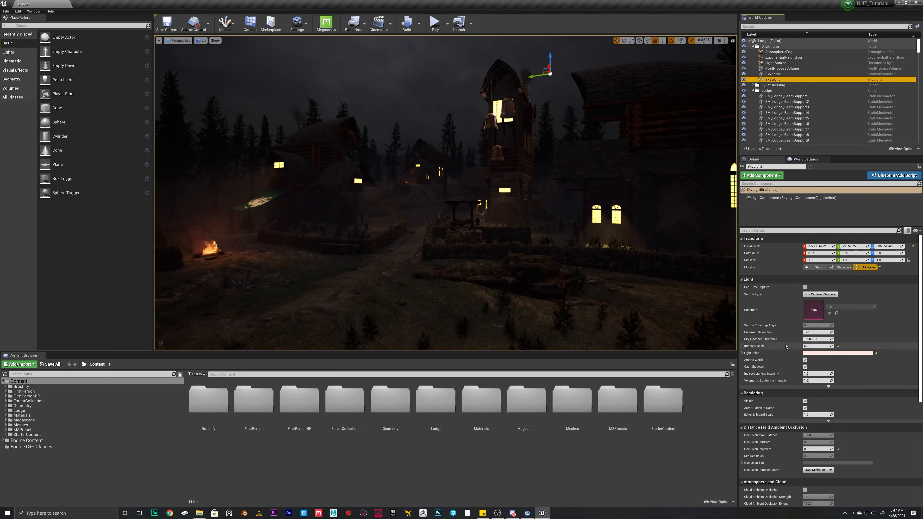
{"action": "mouse_move", "coordinate": [832, 346]}
{"action": "left_mouse_down"}
{"action": "mouse_move", "coordinate": [872, 346]}
{"action": "mouse_move", "coordinate": [836, 346]}
{"action": "mouse_move", "coordinate": [848, 347]}
{"action": "left_mouse_up"}
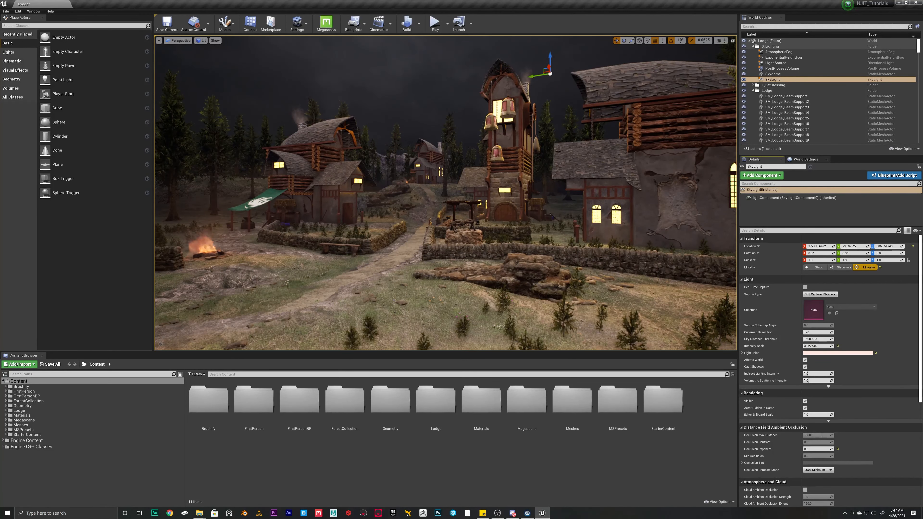
{"action": "left_click", "coordinate": [816, 345]}
{"action": "key", "text": "Return"}
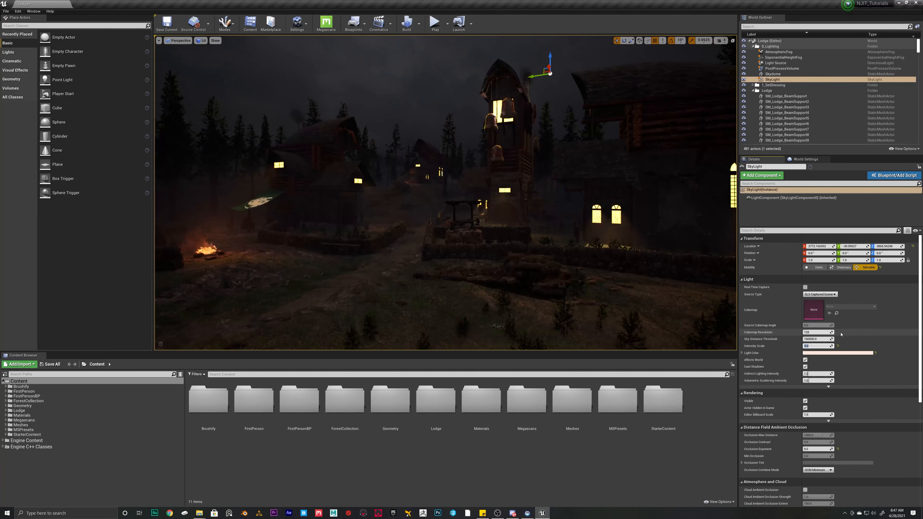
Try different Desaturation values in the Skydome's material instance, undo the Desaturation edits and close the material editor.
{"action": "left_click", "coordinate": [771, 74]}
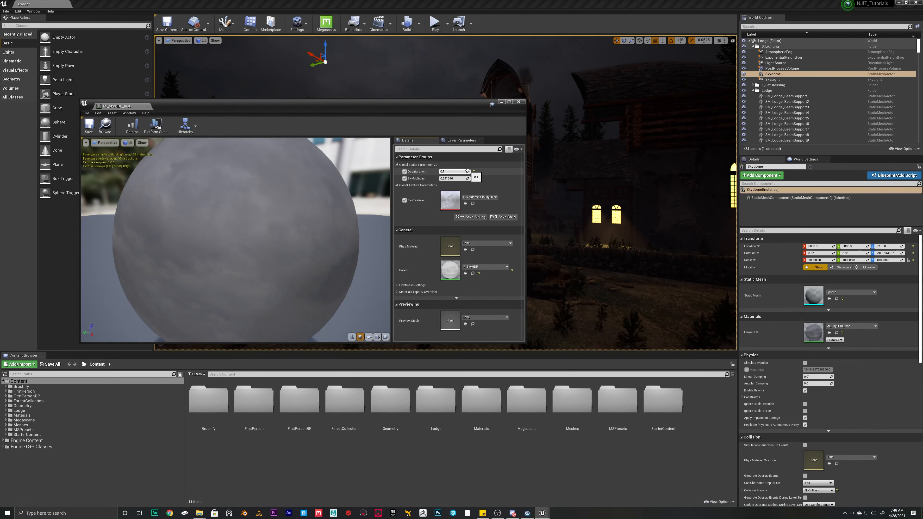
{"action": "left_click_drag", "start_coordinate": [453, 172], "coordinate": [431, 172]}
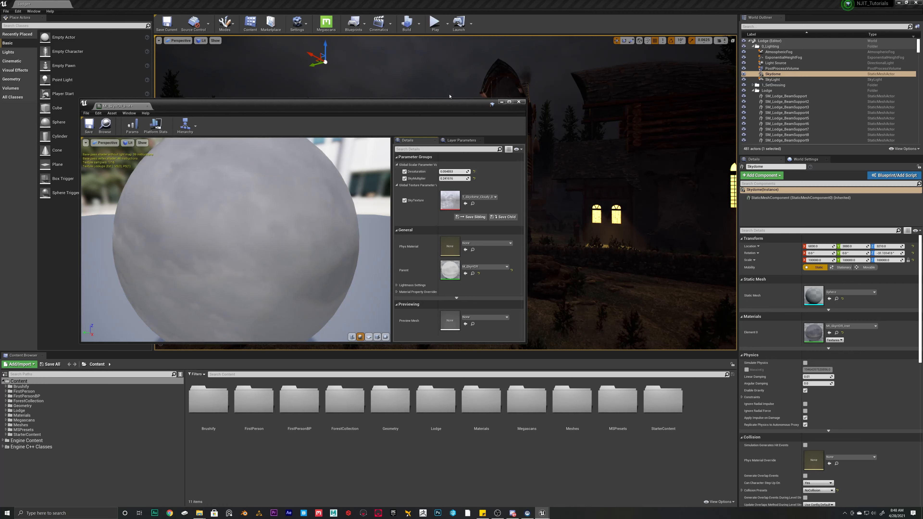
{"action": "left_click_drag", "start_coordinate": [448, 106], "coordinate": [476, 239]}
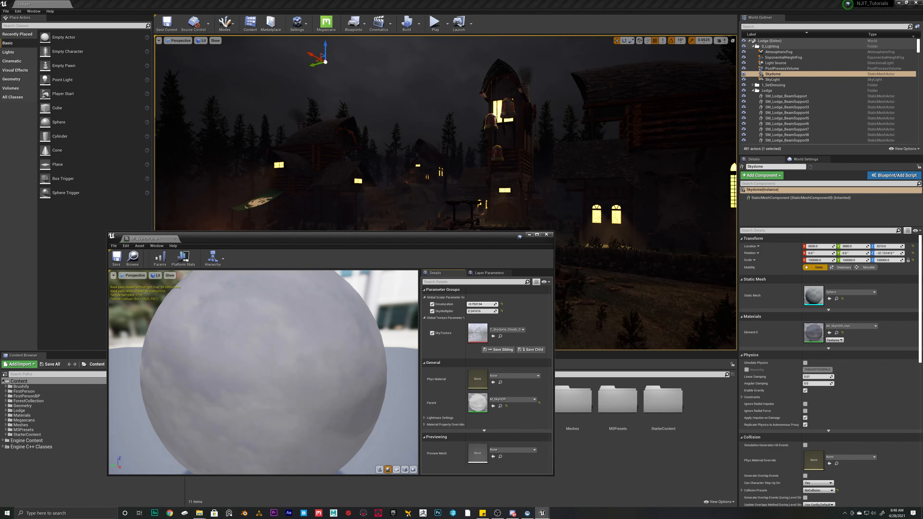
{"action": "left_click_drag", "start_coordinate": [482, 304], "coordinate": [504, 312]}
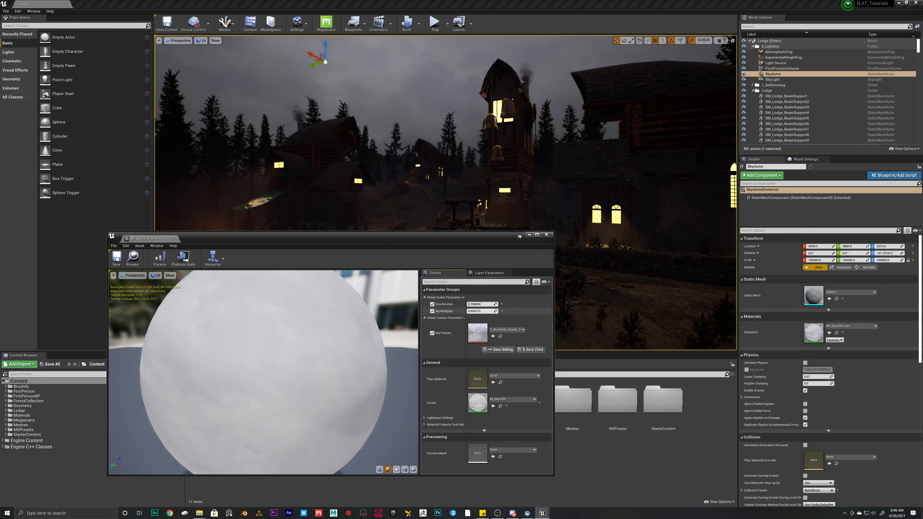
{"action": "key", "text": "ctrl+z"}
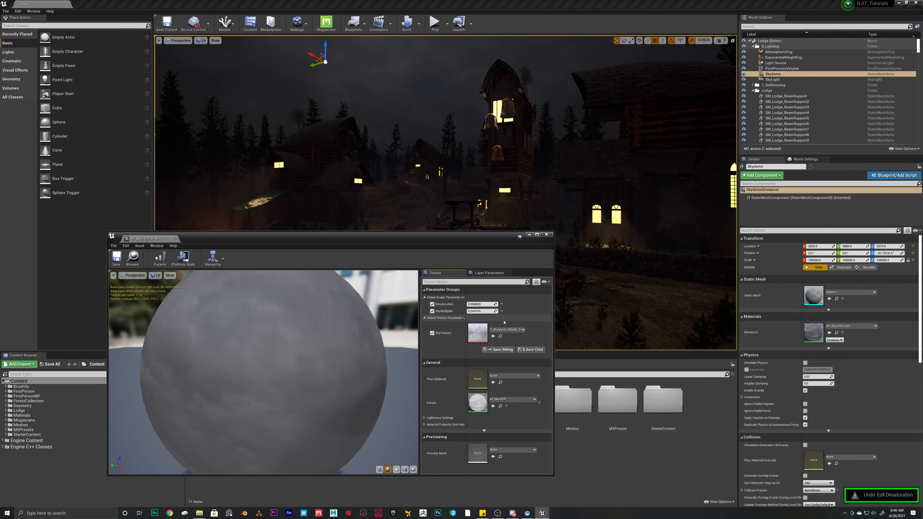
{"action": "key", "text": "ctrl+z"}
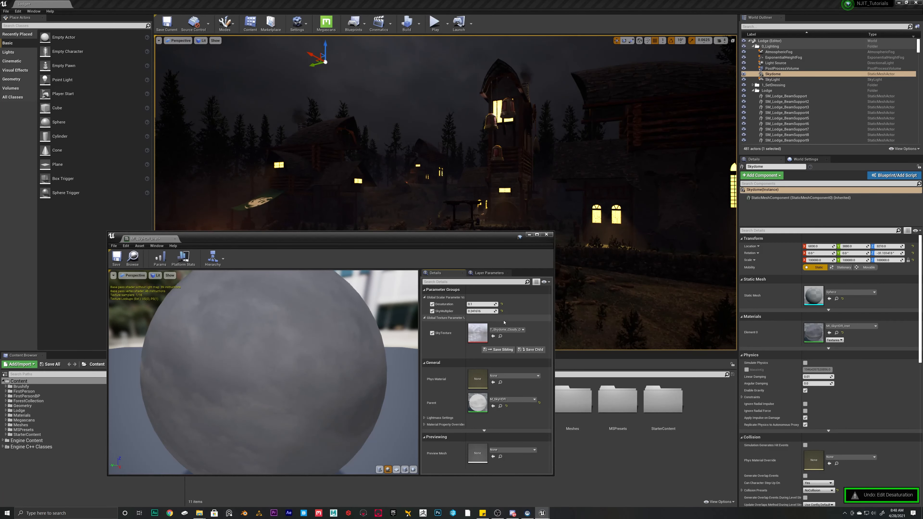
{"action": "left_click", "coordinate": [547, 235]}
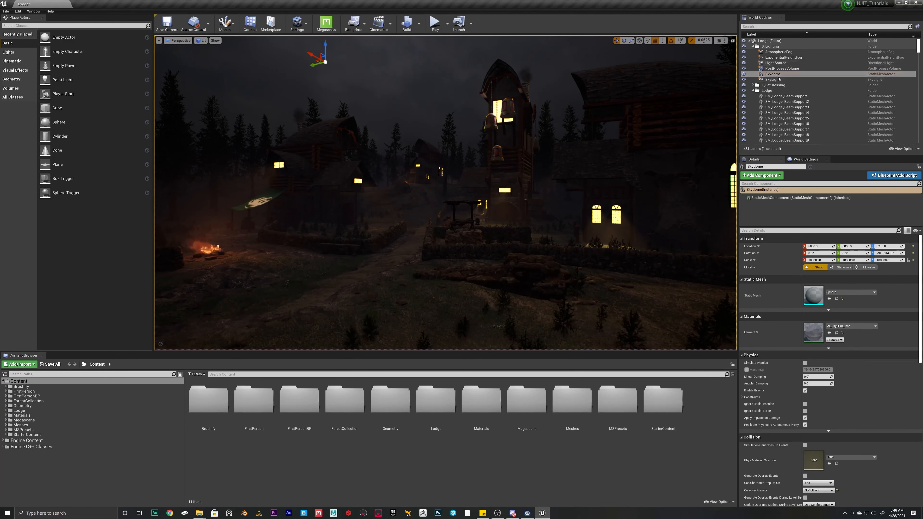
Try a higher intensity on the directional Light Source and undo the change.
{"action": "left_click", "coordinate": [777, 63]}
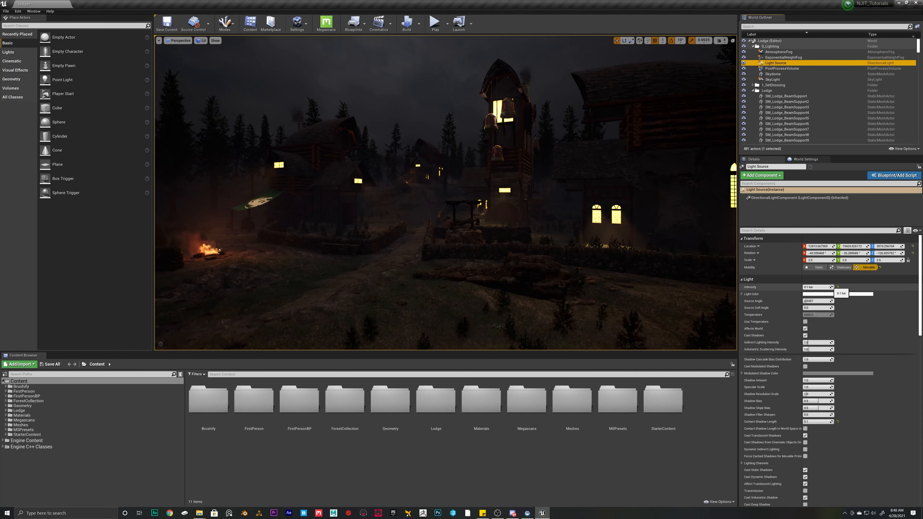
{"action": "left_click_drag", "start_coordinate": [831, 287], "coordinate": [852, 287]}
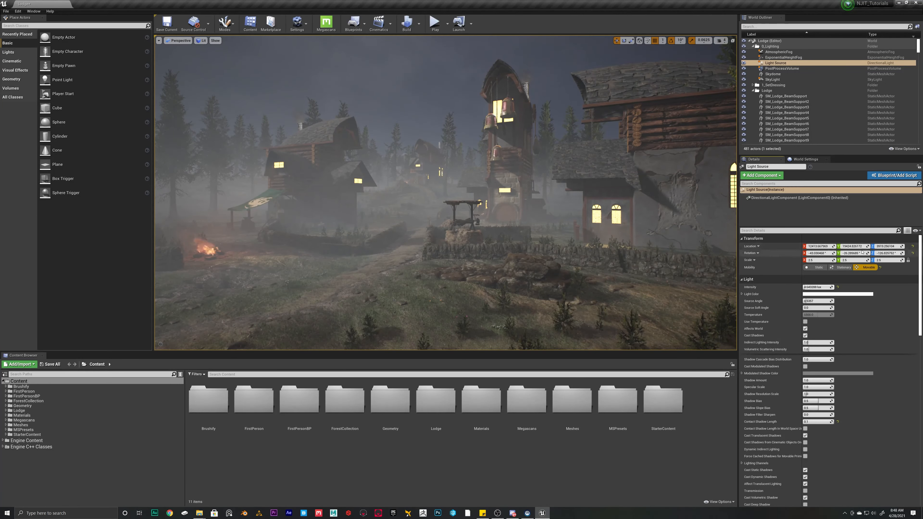
{"action": "key", "text": "ctrl+z"}
Disable Volumetric Fog on the ExponentialHeightFog to compare the scene, and enable it again.
{"action": "left_click", "coordinate": [777, 58]}
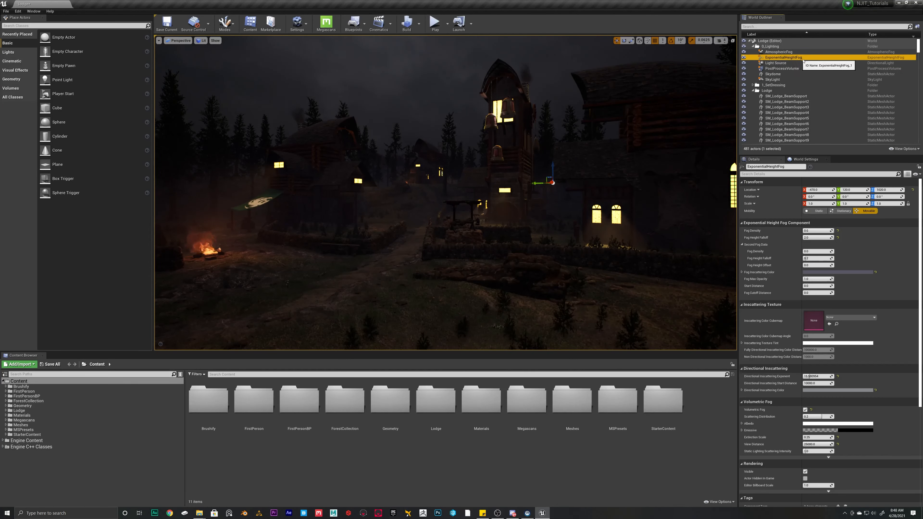
{"action": "scroll", "coordinate": [773, 381], "scroll_direction": "down", "scroll_amount": 2}
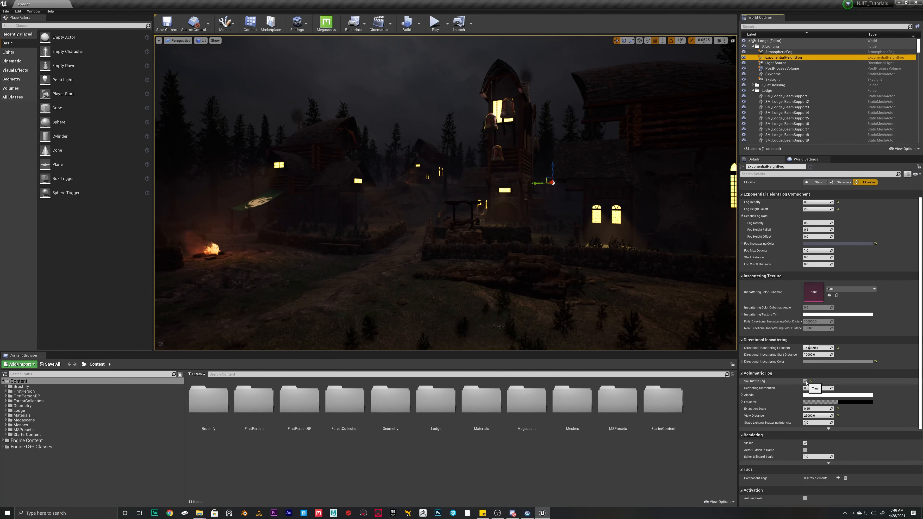
{"action": "left_click", "coordinate": [806, 382]}
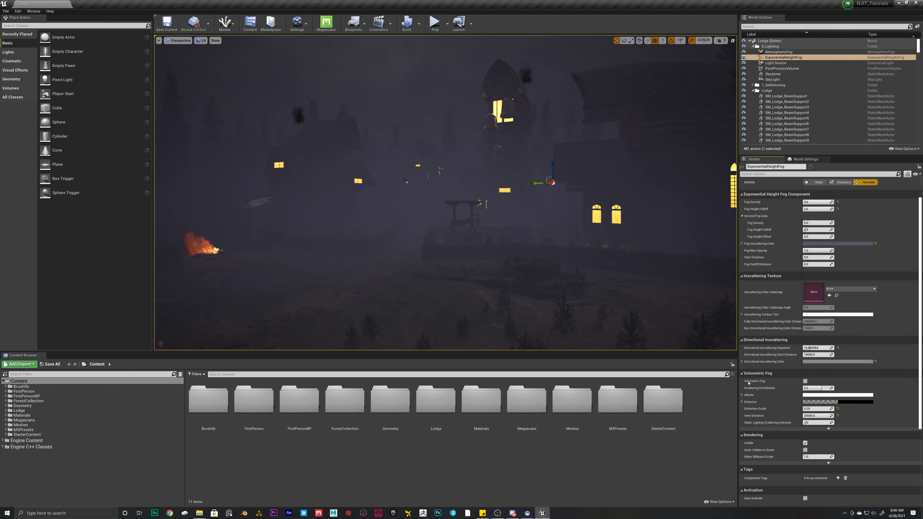
{"action": "left_click", "coordinate": [805, 381]}
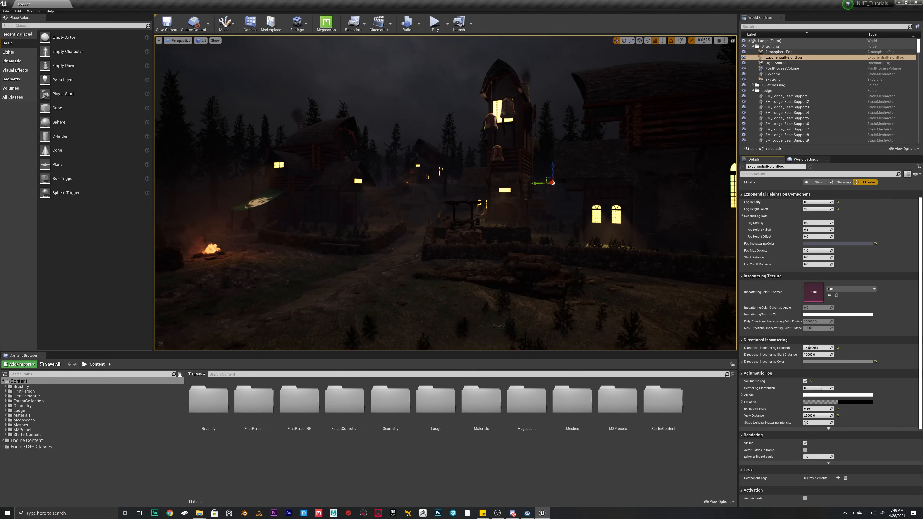
Try a Fog Density of 0.05 on the ExponentialHeightFog and undo the change.
{"action": "left_click", "coordinate": [772, 58]}
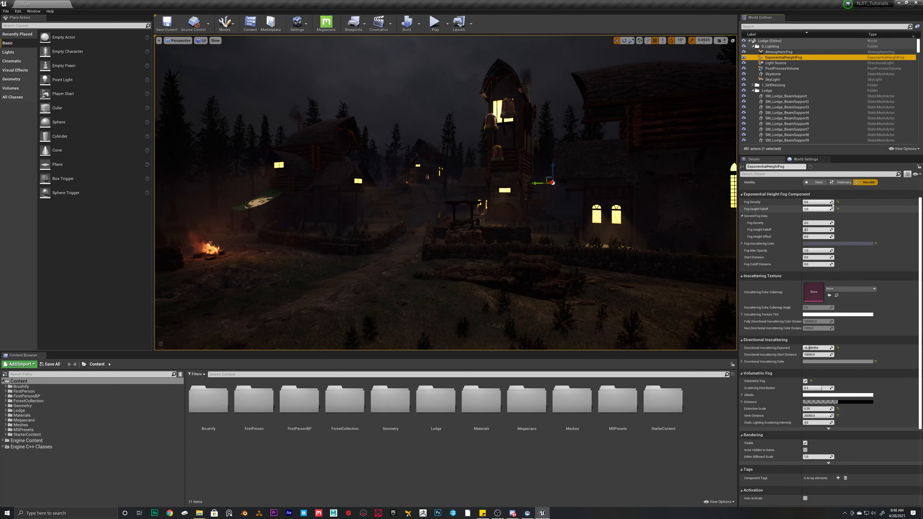
{"action": "left_click", "coordinate": [832, 202]}
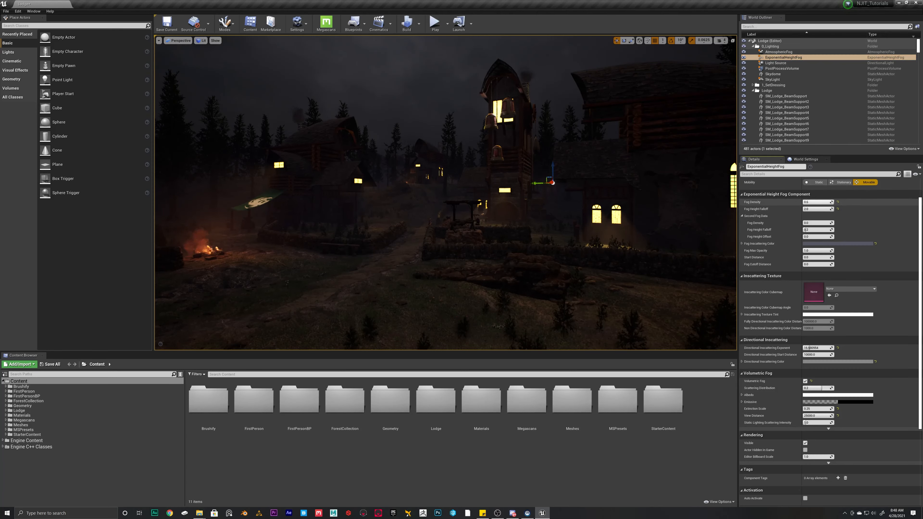
{"action": "left_click_drag", "start_coordinate": [832, 202], "coordinate": [811, 202]}
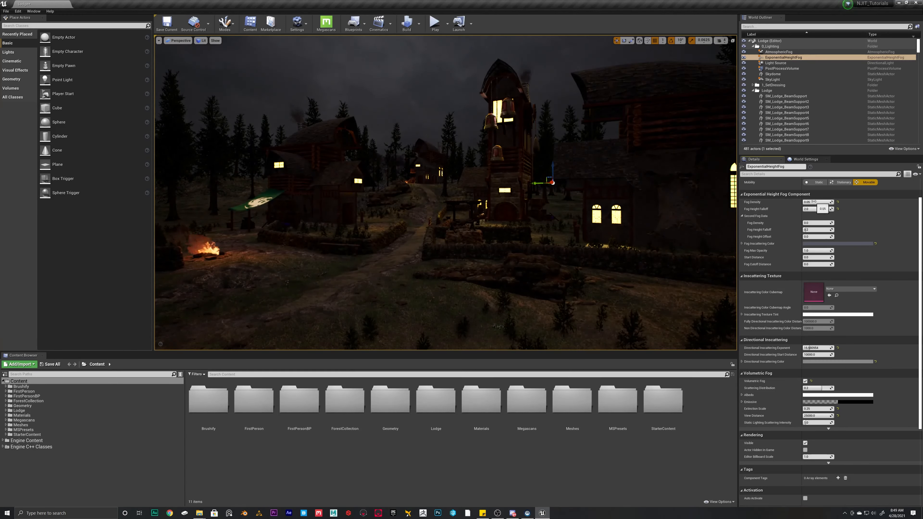
{"action": "key", "text": "ctrl+z"}
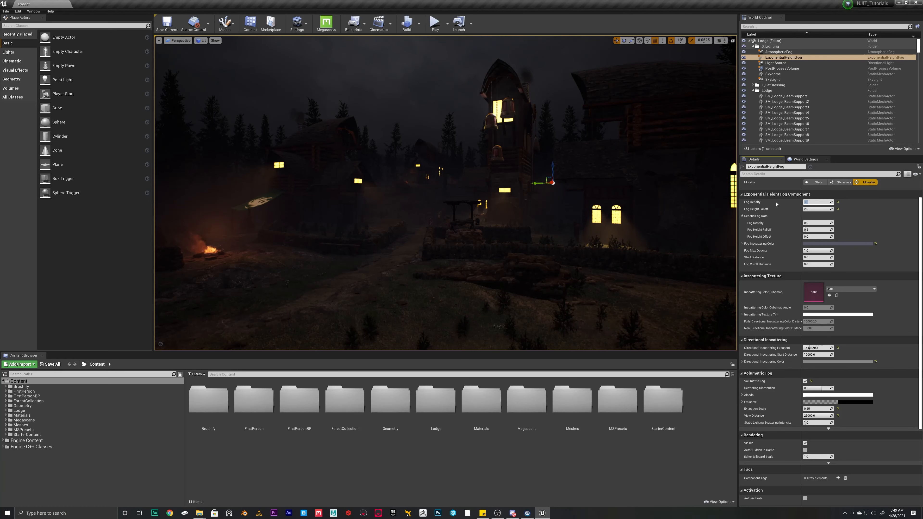
Try a much higher Fog Density and the default density on the ExponentialHeightFog, and undo these density edits.
{"action": "type", "text": "0"}
{"action": "key", "text": "Return"}
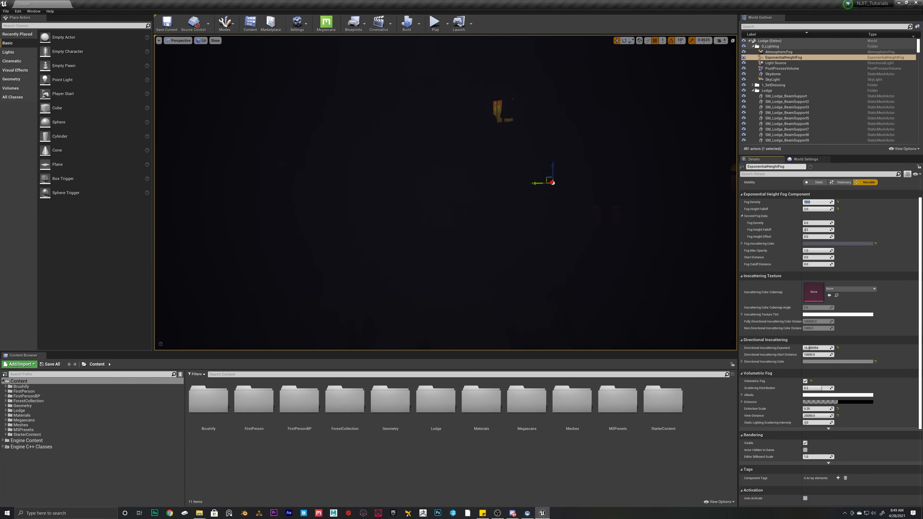
{"action": "left_click", "coordinate": [838, 202]}
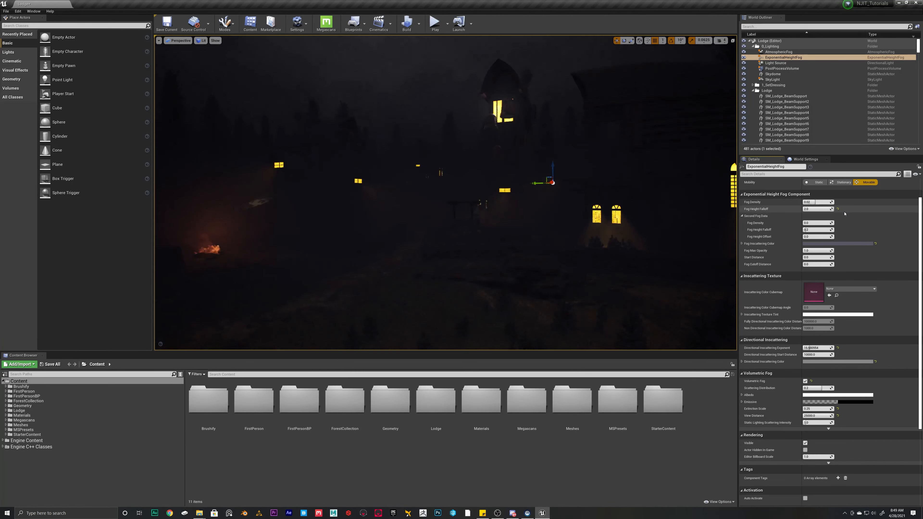
{"action": "key", "text": "ctrl+z"}
{"action": "key", "text": "ctrl+z"}
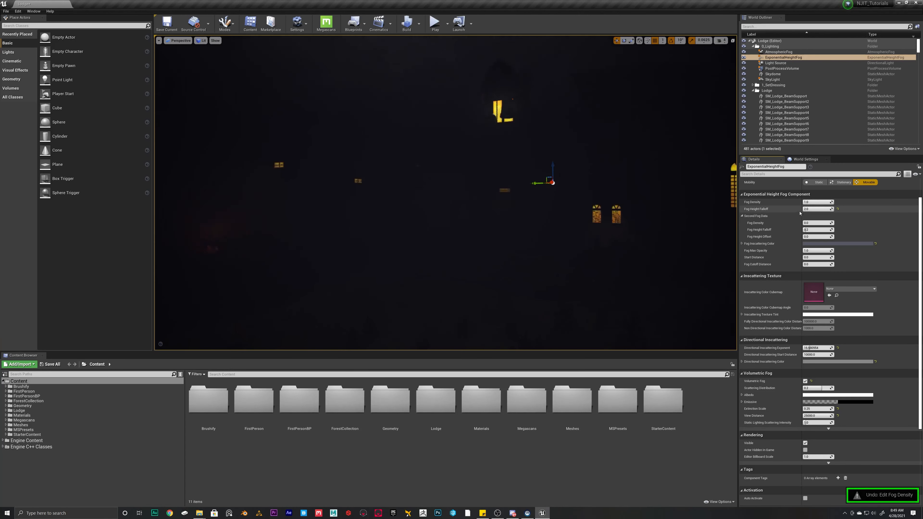
{"action": "key", "text": "ctrl+z"}
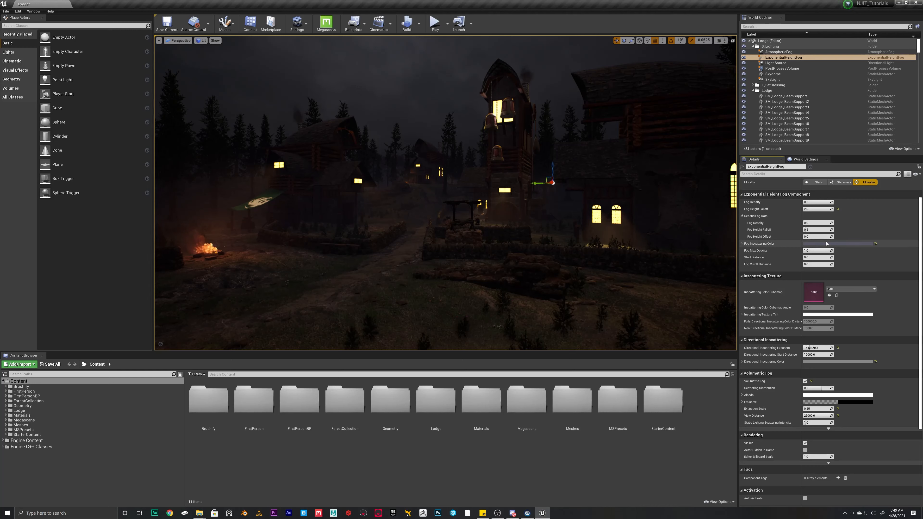
Try orange and other hues for the Fog Inscattering Color and cancel the color change.
{"action": "left_click", "coordinate": [838, 243]}
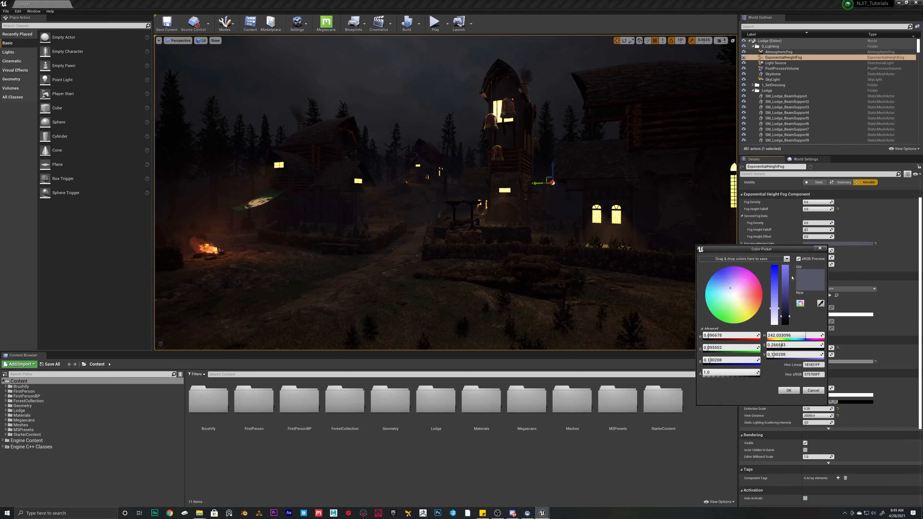
{"action": "left_click_drag", "start_coordinate": [733, 291], "coordinate": [751, 301]}
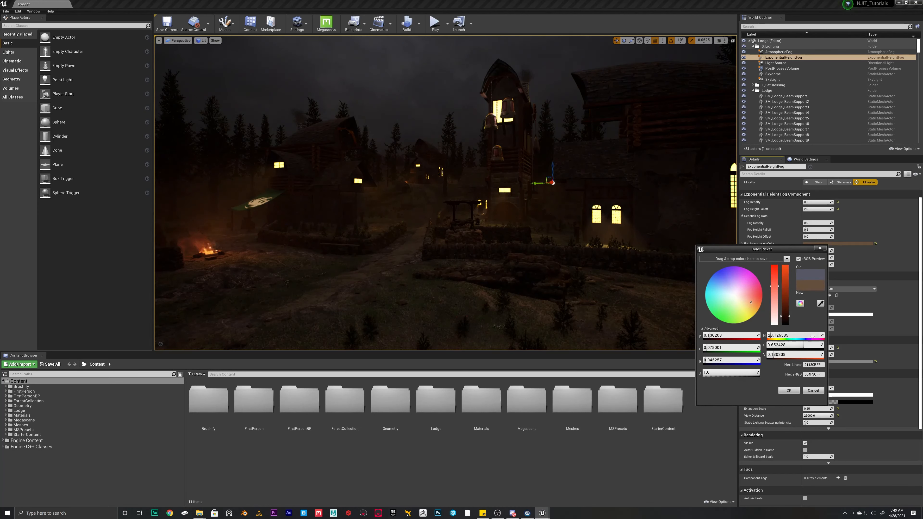
{"action": "left_click_drag", "start_coordinate": [755, 302], "coordinate": [732, 323]}
{"action": "left_click", "coordinate": [814, 390]}
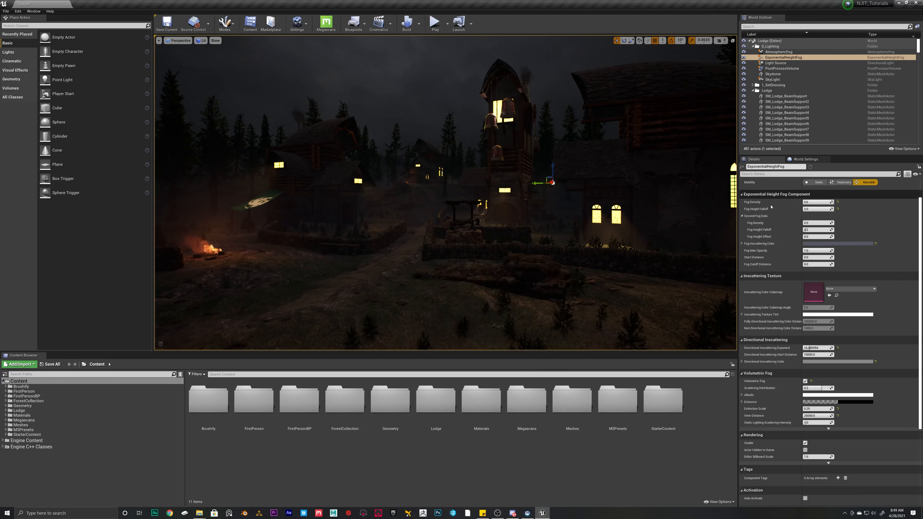
Collapse the Second Fog Data settings and show the properties of the AtmosphericFog actor.
{"action": "left_click", "coordinate": [742, 216]}
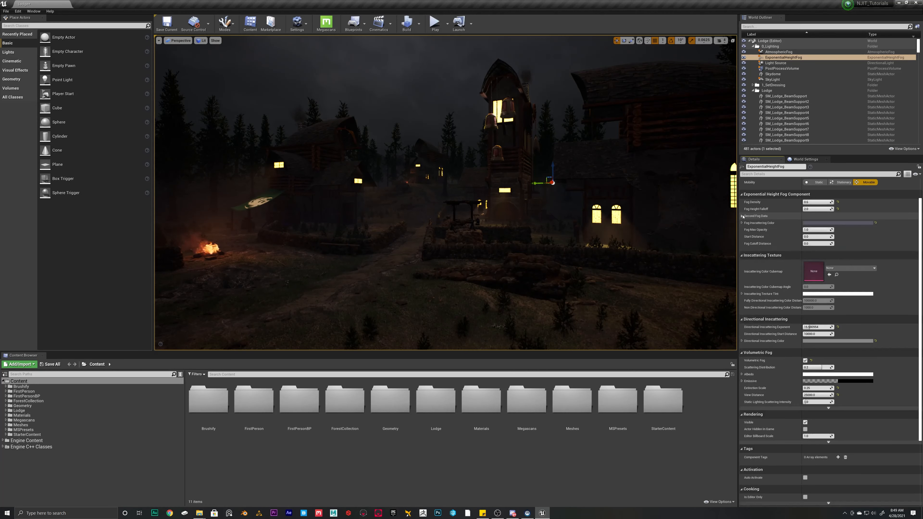
{"action": "left_click", "coordinate": [779, 52]}
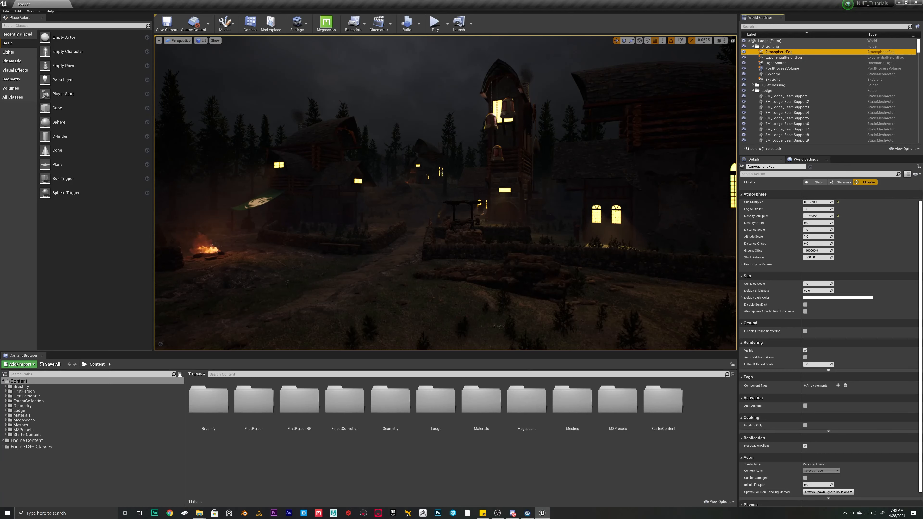
Turn off game view and select SpotLight7 at the house's lit arched windows.
{"action": "right_click_drag", "start_coordinate": [445, 193], "coordinate": [567, 225]}
{"action": "key", "text": "g"}
{"action": "key", "text": "w"}
{"action": "right_click_drag", "start_coordinate": [387, 216], "coordinate": [436, 269]}
{"action": "left_click", "coordinate": [387, 215]}
{"action": "key", "text": "s"}
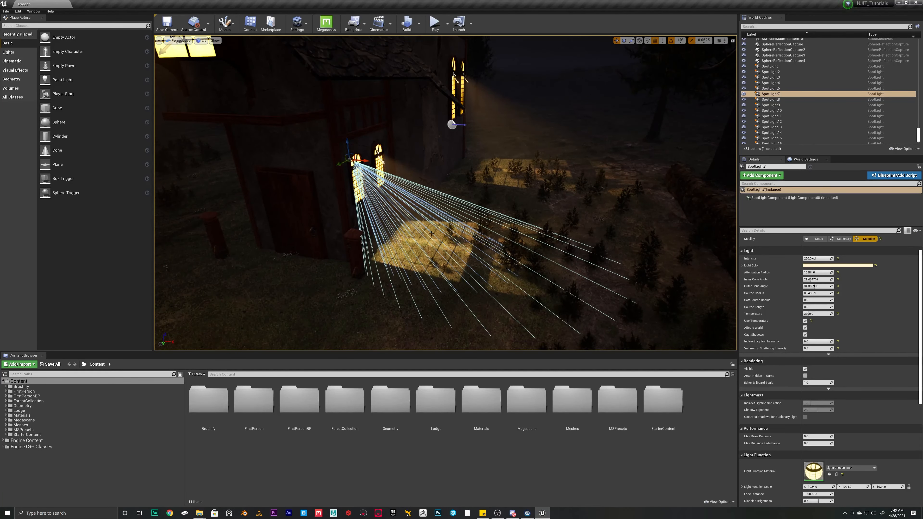
Inspect the spotlight's cone and window pattern on the ground from several angles, try moving the light and undo the move.
{"action": "key", "text": "a"}
{"action": "right_click_drag", "start_coordinate": [388, 159], "coordinate": [407, 166]}
{"action": "mouse_move", "coordinate": [415, 156]}
{"action": "left_mouse_down"}
{"action": "mouse_move", "coordinate": [564, 157]}
{"action": "mouse_move", "coordinate": [422, 156]}
{"action": "left_mouse_up"}
{"action": "key", "text": "d"}
{"action": "right_click_drag", "start_coordinate": [422, 155], "coordinate": [368, 175]}
{"action": "key", "text": "d"}
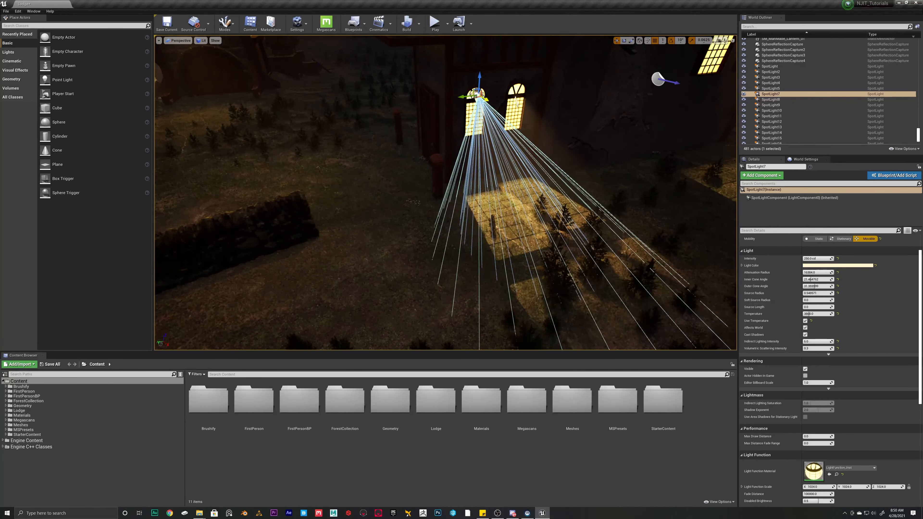
{"action": "left_click_drag", "start_coordinate": [462, 102], "coordinate": [750, 204]}
{"action": "key", "text": "ctrl+z"}
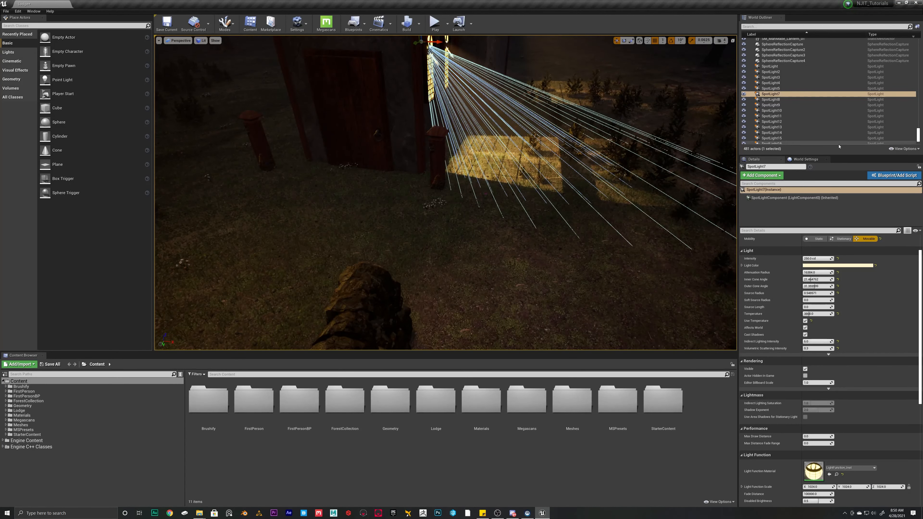
Open the spotlight's light function material LightFunction_Inst and examine its window-grid pattern in the preview.
{"action": "scroll", "coordinate": [818, 328], "scroll_direction": "down", "scroll_amount": 5}
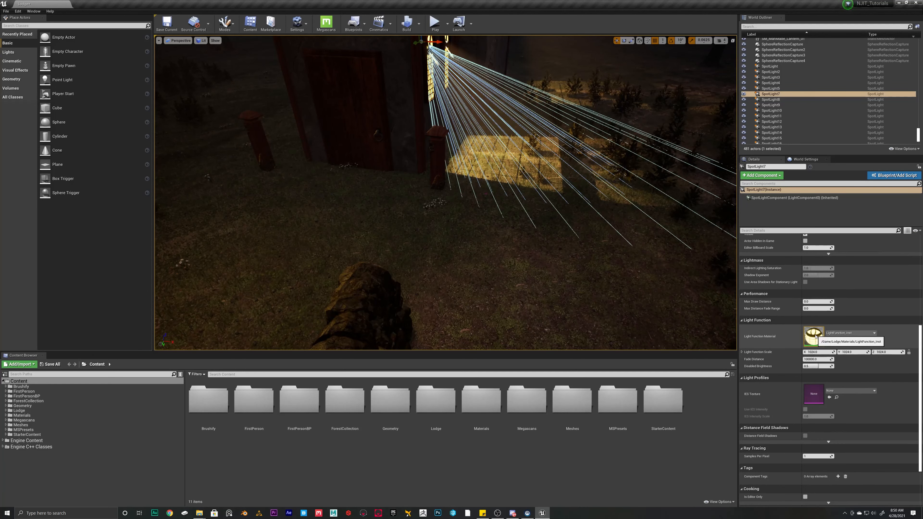
{"action": "double_click", "coordinate": [815, 336]}
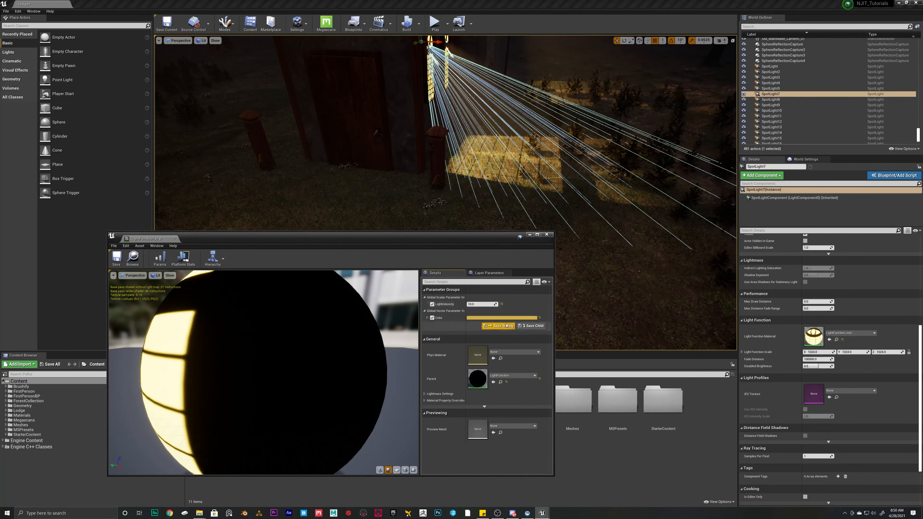
{"action": "left_click_drag", "start_coordinate": [483, 237], "coordinate": [603, 137]}
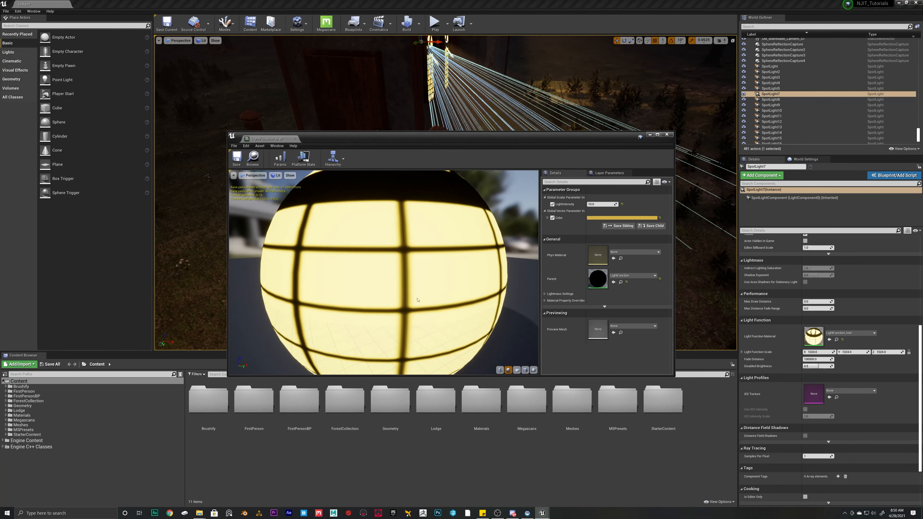
Open the parent LightFunction material and the window texture used by its Texture Sample node.
{"action": "double_click", "coordinate": [598, 279]}
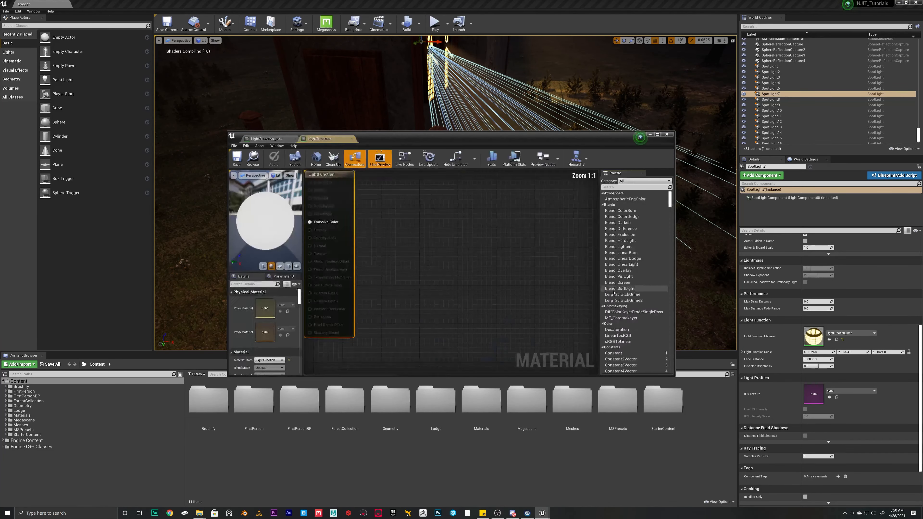
{"action": "right_click_drag", "start_coordinate": [501, 226], "coordinate": [527, 227]}
{"action": "left_click", "coordinate": [527, 228]}
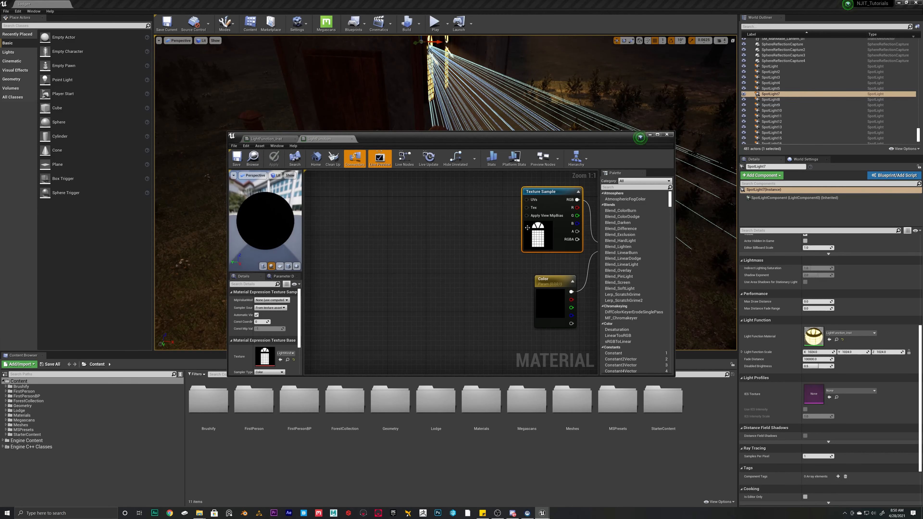
{"action": "double_click", "coordinate": [264, 355]}
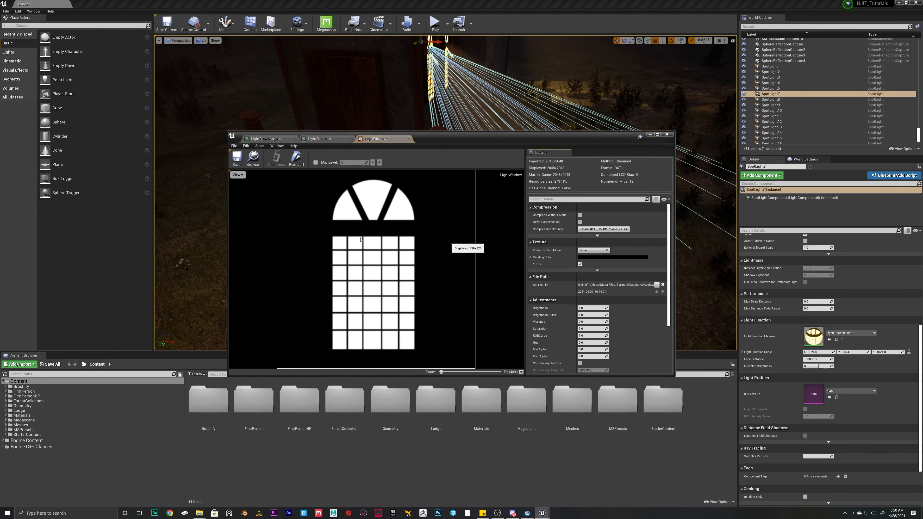
Examine the full LightFunction node graph and the main node's LightFunction material domain, and close the material editor.
{"action": "left_click", "coordinate": [409, 139]}
{"action": "double_click", "coordinate": [640, 138]}
{"action": "right_click_drag", "start_coordinate": [389, 99], "coordinate": [319, 196]}
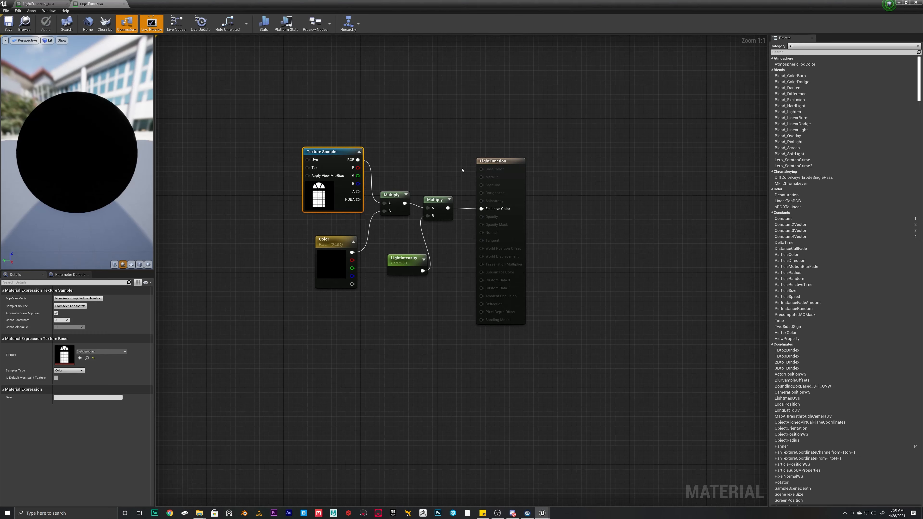
{"action": "left_click", "coordinate": [483, 161]}
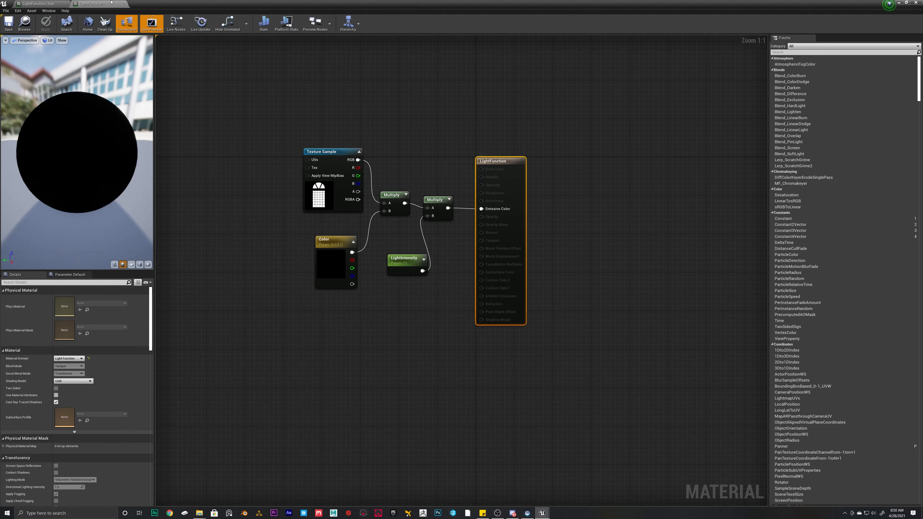
{"action": "left_click", "coordinate": [124, 3]}
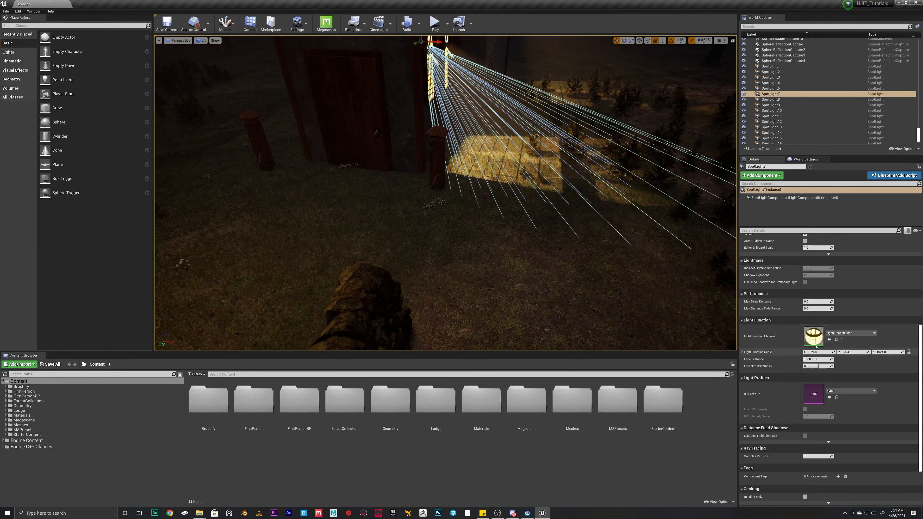
Review SpotLight7's light and light function settings, and select SpotLight3 at the gable window to show its light settings.
{"action": "scroll", "coordinate": [760, 356], "scroll_direction": "up", "scroll_amount": 5}
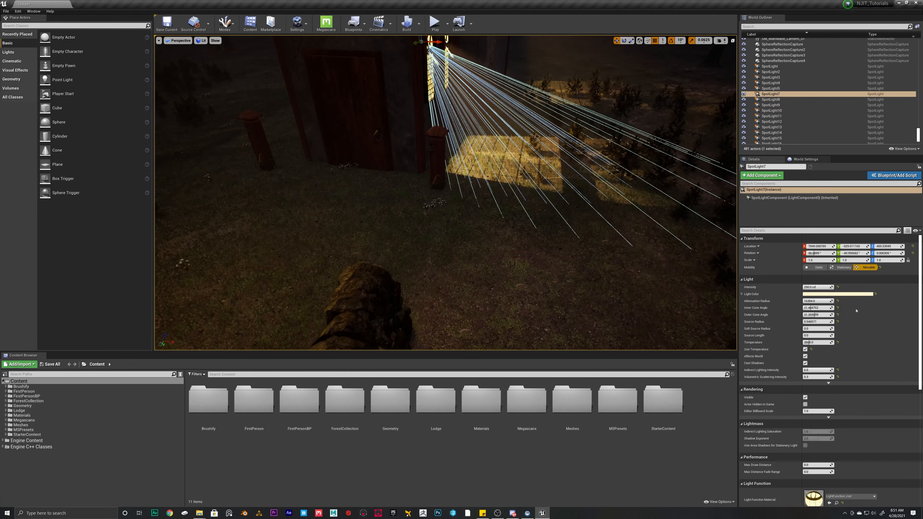
{"action": "scroll", "coordinate": [818, 349], "scroll_direction": "down", "scroll_amount": 5}
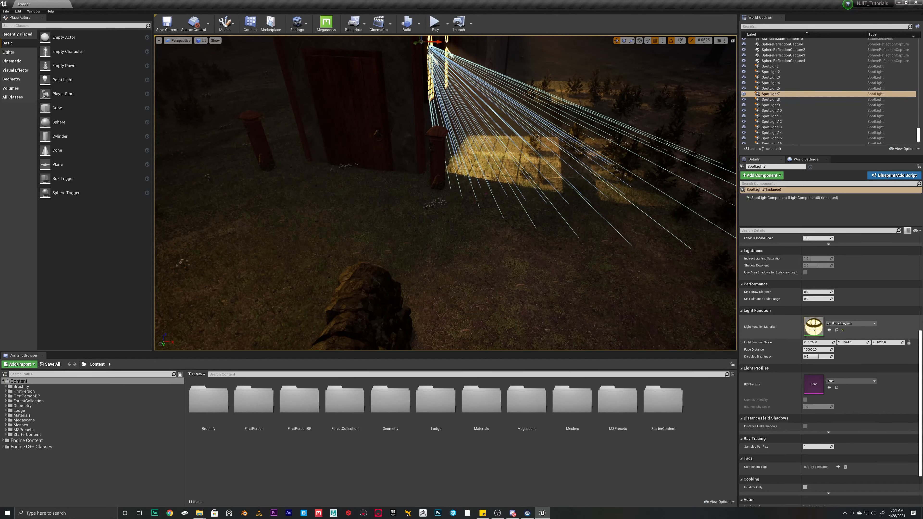
{"action": "right_click_drag", "start_coordinate": [670, 157], "coordinate": [567, 156]}
{"action": "left_click", "coordinate": [527, 246]}
{"action": "right_click_drag", "start_coordinate": [526, 246], "coordinate": [568, 236]}
{"action": "left_click", "coordinate": [553, 184]}
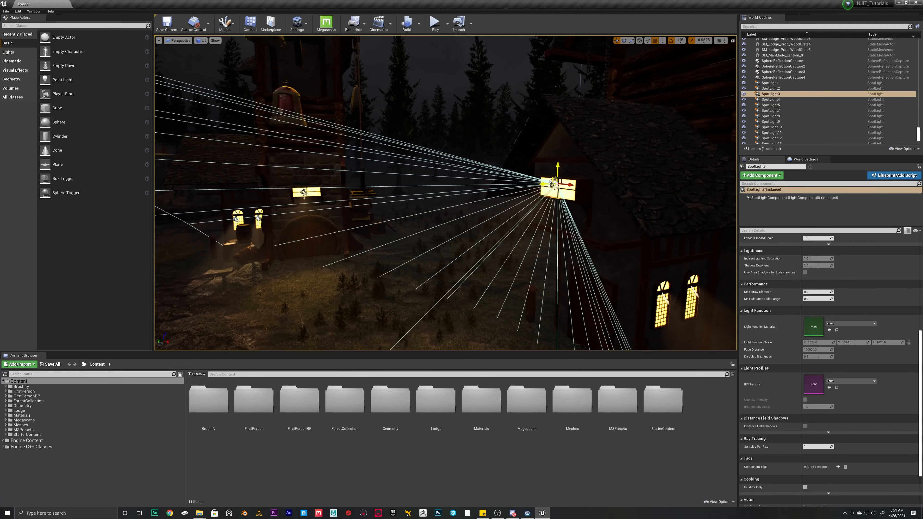
{"action": "mouse_move", "coordinate": [553, 184]}
{"action": "right_mouse_down"}
{"action": "mouse_move", "coordinate": [589, 184]}
{"action": "mouse_move", "coordinate": [596, 193]}
{"action": "mouse_move", "coordinate": [552, 185]}
{"action": "right_mouse_up"}
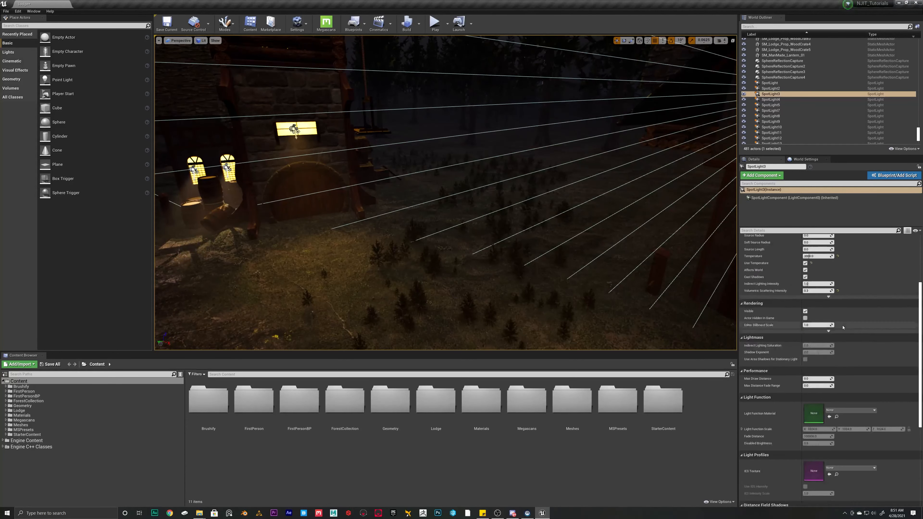
{"action": "scroll", "coordinate": [776, 276], "scroll_direction": "up", "scroll_amount": 10}
{"action": "key", "text": "f"}
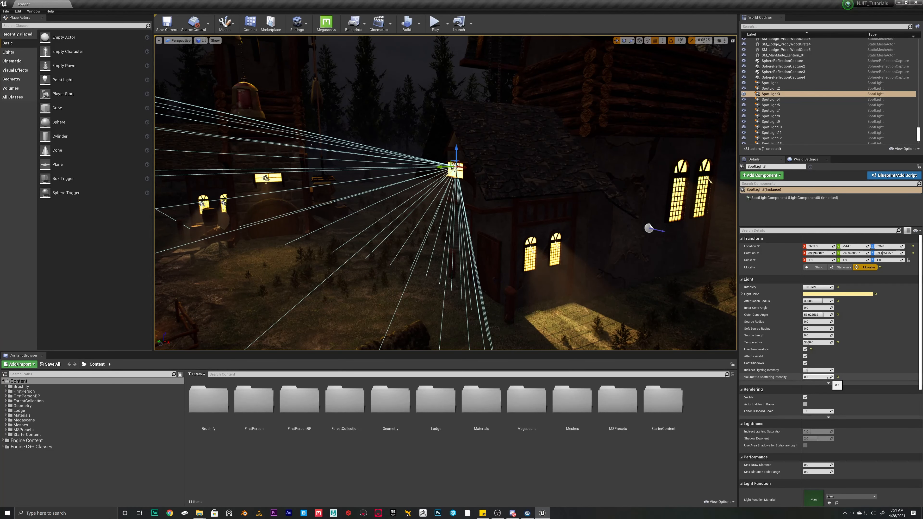
Try a different volumetric scattering intensity on SpotLight3, check the glow in the fog and undo the change.
{"action": "mouse_move", "coordinate": [829, 377]}
{"action": "left_mouse_down"}
{"action": "mouse_move", "coordinate": [861, 378]}
{"action": "mouse_move", "coordinate": [810, 377]}
{"action": "mouse_move", "coordinate": [832, 377]}
{"action": "left_mouse_up"}
{"action": "right_click_drag", "start_coordinate": [596, 262], "coordinate": [592, 259]}
{"action": "key", "text": "s"}
{"action": "right_click_drag", "start_coordinate": [492, 173], "coordinate": [458, 178]}
{"action": "key", "text": "w"}
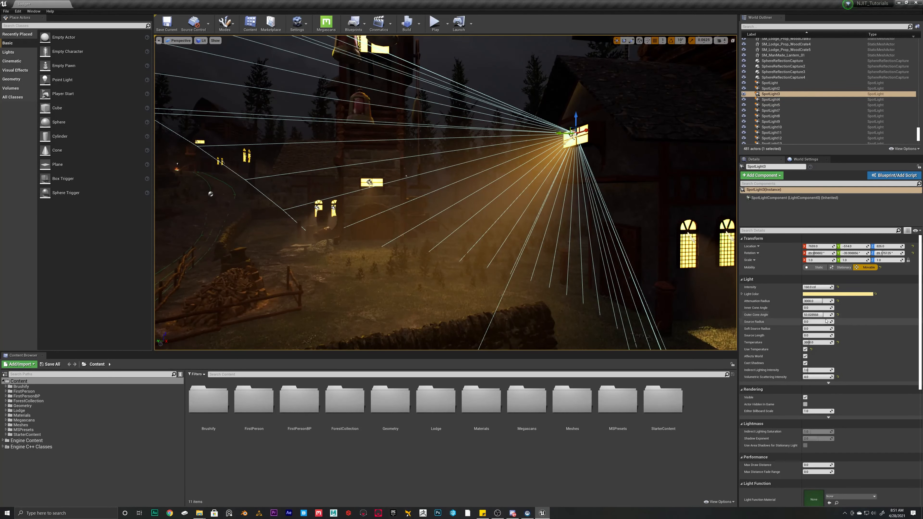
{"action": "key", "text": "ctrl+z"}
Select several mossy stone wall segments along the village path in turn.
{"action": "right_click_drag", "start_coordinate": [407, 176], "coordinate": [367, 179]}
{"action": "key", "text": "s"}
{"action": "right_click_drag", "start_coordinate": [450, 203], "coordinate": [431, 203]}
{"action": "left_click", "coordinate": [451, 219]}
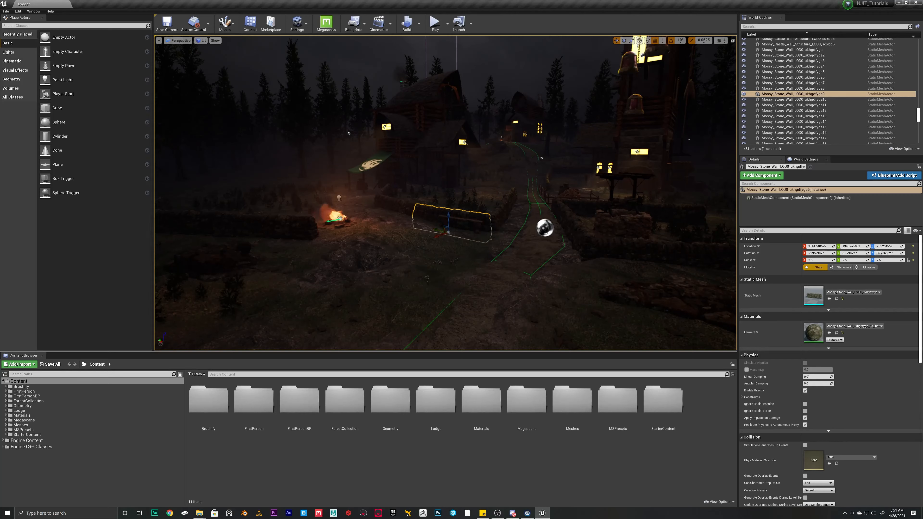
{"action": "left_click", "coordinate": [641, 259]}
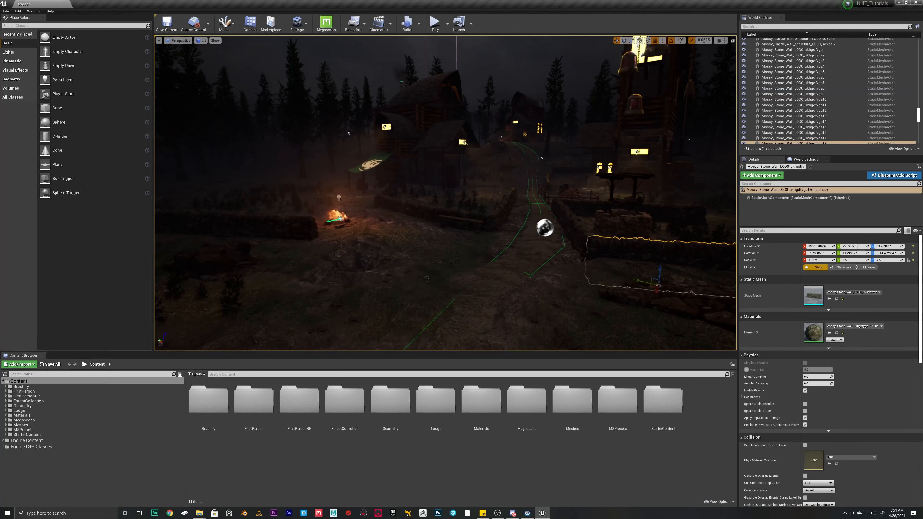
{"action": "left_click", "coordinate": [502, 215]}
{"action": "left_click", "coordinate": [504, 200]}
{"action": "left_click", "coordinate": [511, 208]}
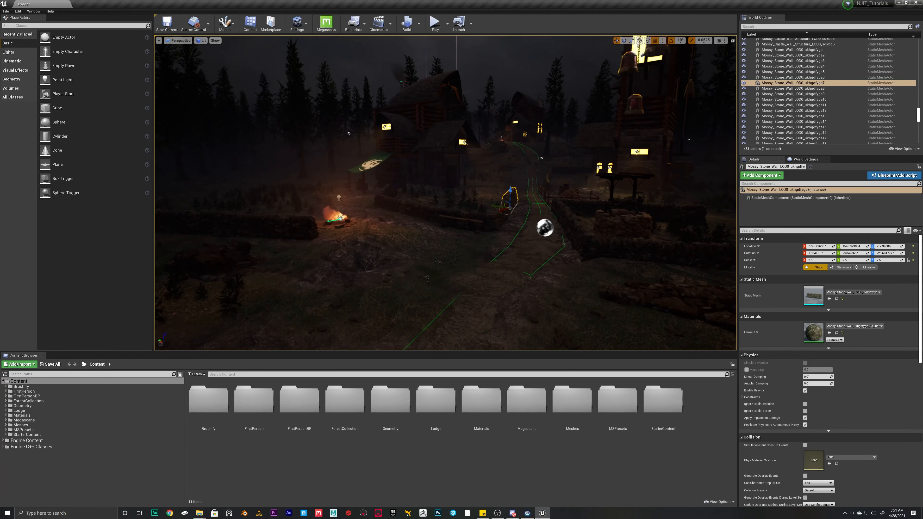
Examine the campfires and how their firelight falls on the ground, the wood pile and the house.
{"action": "key", "text": "w"}
{"action": "right_click_drag", "start_coordinate": [396, 153], "coordinate": [599, 233]}
{"action": "key", "text": "w"}
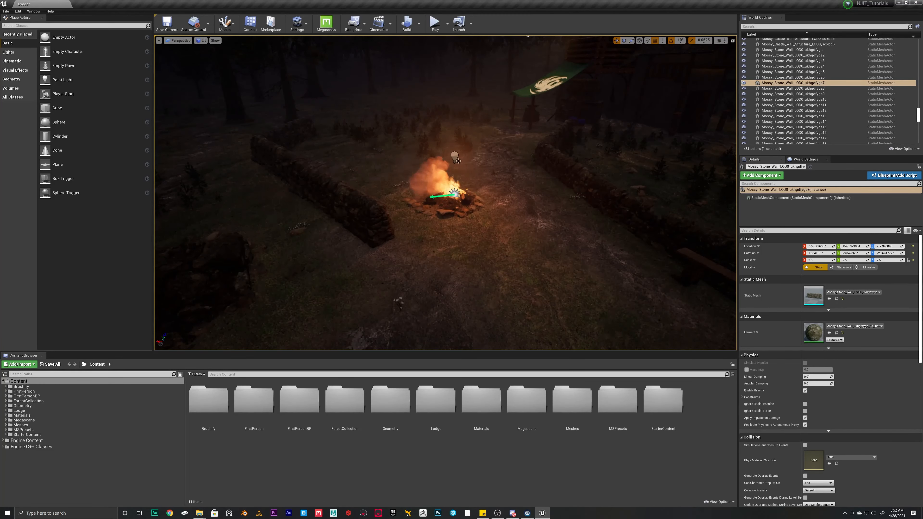
{"action": "key", "text": "f"}
{"action": "key", "text": "w"}
{"action": "right_click_drag", "start_coordinate": [446, 193], "coordinate": [487, 202]}
{"action": "key", "text": "s"}
{"action": "key", "text": "w"}
{"action": "key", "text": "w"}
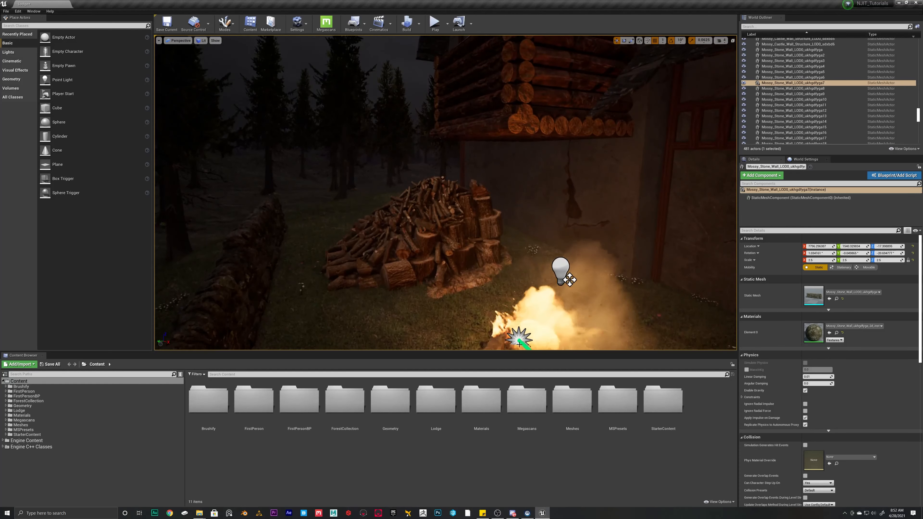
Select the P_Fire2 emitter by the wood pile and show the StarterContent Particles folder.
{"action": "left_click", "coordinate": [518, 338]}
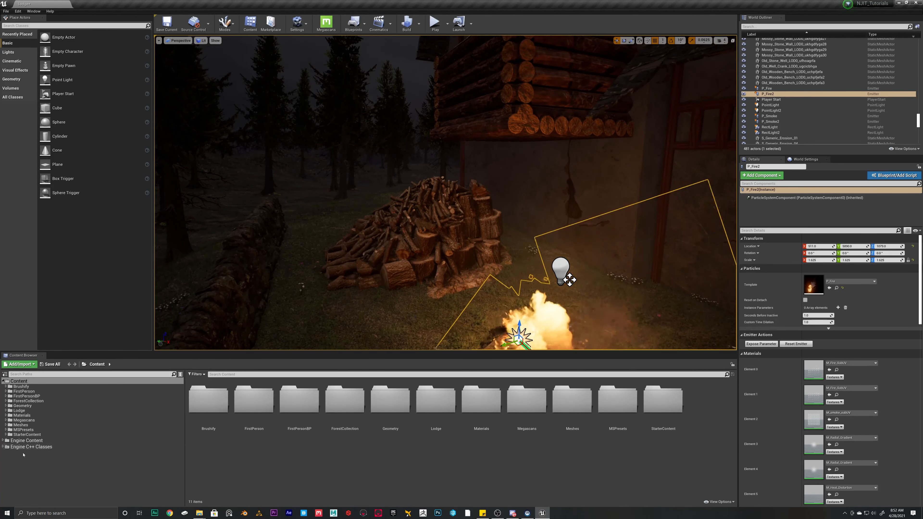
{"action": "left_click", "coordinate": [5, 435]}
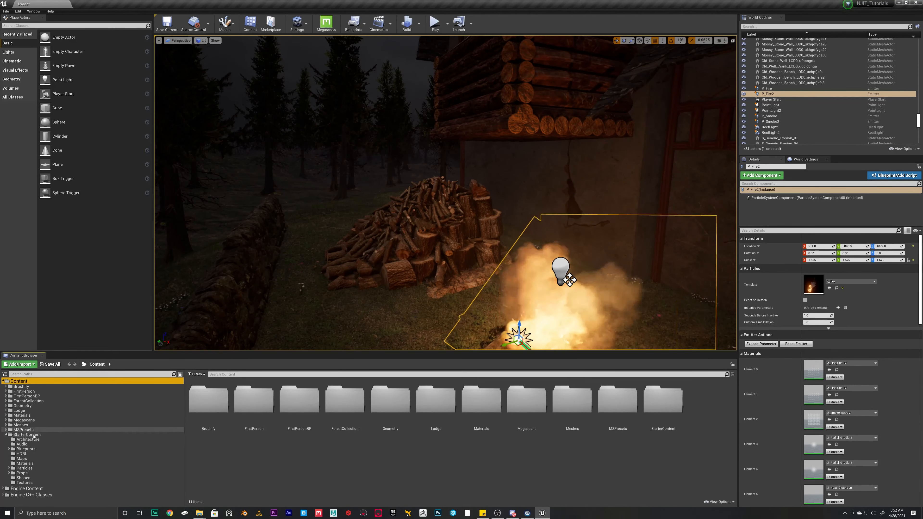
{"action": "left_click", "coordinate": [24, 469]}
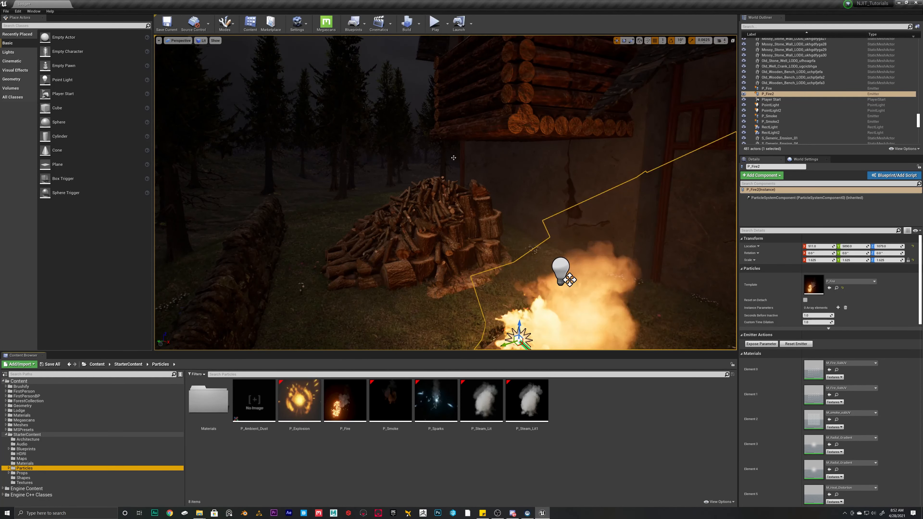
Select PointLight2 above the campfire and inspect its reach and its light on the log house.
{"action": "right_click_drag", "start_coordinate": [403, 302], "coordinate": [429, 302]}
{"action": "key", "text": "s"}
{"action": "right_click_drag", "start_coordinate": [490, 244], "coordinate": [509, 245]}
{"action": "key", "text": "s"}
{"action": "left_click", "coordinate": [402, 225]}
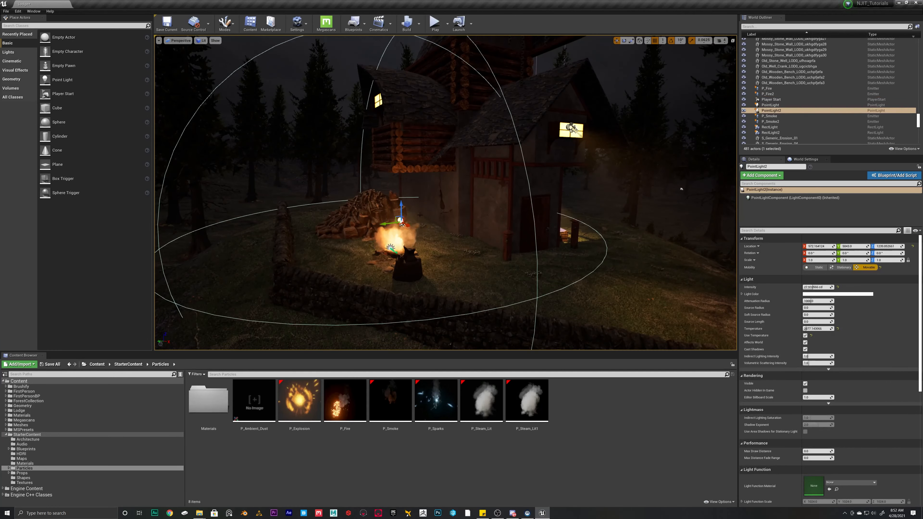
{"action": "key", "text": "w"}
{"action": "right_click_drag", "start_coordinate": [402, 225], "coordinate": [380, 217]}
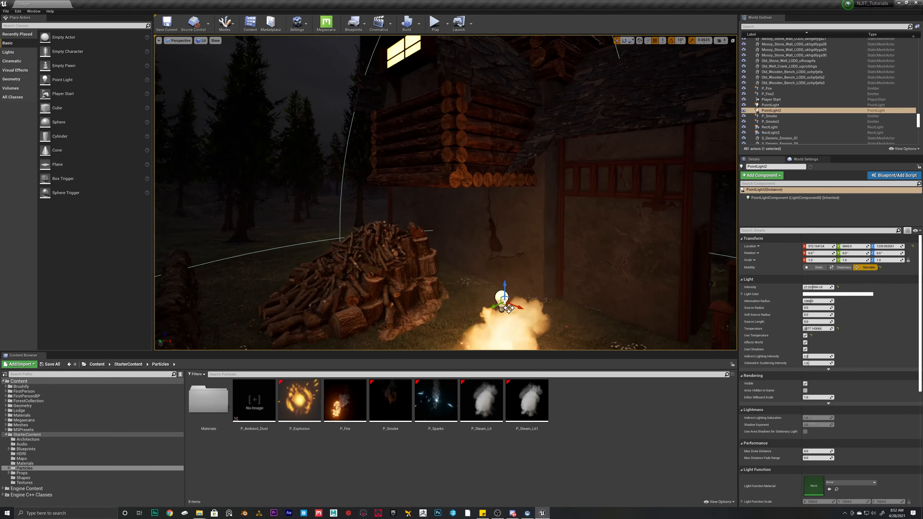
Return to the stone well beside the village path and pick out its parts and the surrounding ground.
{"action": "key", "text": "s"}
{"action": "right_click_drag", "start_coordinate": [430, 243], "coordinate": [422, 321]}
{"action": "key", "text": "d"}
{"action": "key", "text": "s"}
{"action": "key", "text": "w"}
{"action": "key", "text": "s"}
{"action": "key", "text": "s"}
{"action": "key", "text": "s"}
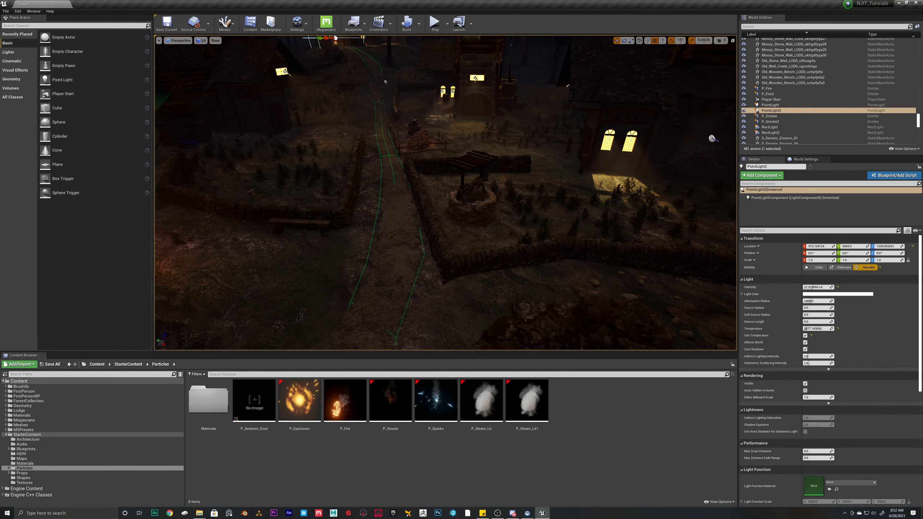
{"action": "left_click", "coordinate": [471, 217]}
{"action": "left_click", "coordinate": [473, 165]}
{"action": "left_click", "coordinate": [525, 228]}
Inspect the well up close and from above, and select its SM_Lodge_Lift_Crane3 roof frame.
{"action": "right_click_drag", "start_coordinate": [525, 228], "coordinate": [477, 159]}
{"action": "key", "text": "w"}
{"action": "key", "text": "d"}
{"action": "key", "text": "q"}
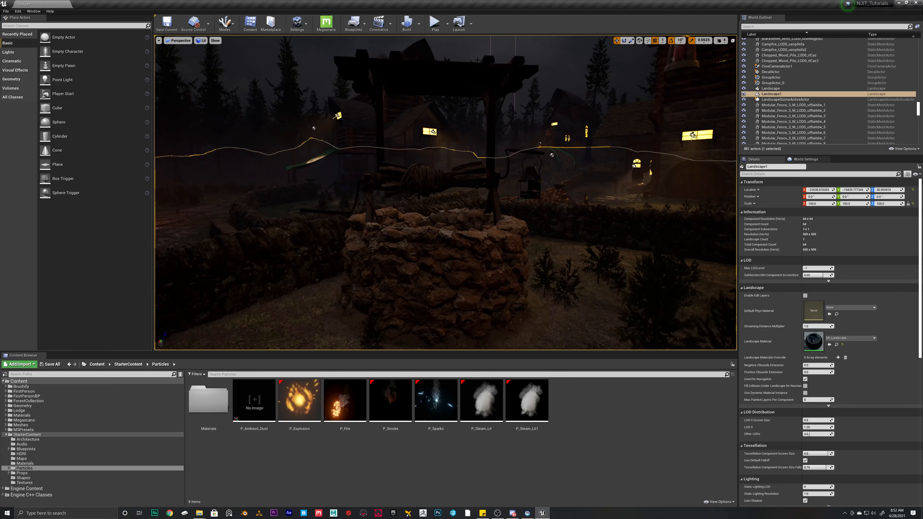
{"action": "key", "text": "e"}
{"action": "key", "text": "w"}
{"action": "right_click_drag", "start_coordinate": [478, 60], "coordinate": [478, 95]}
{"action": "key", "text": "e"}
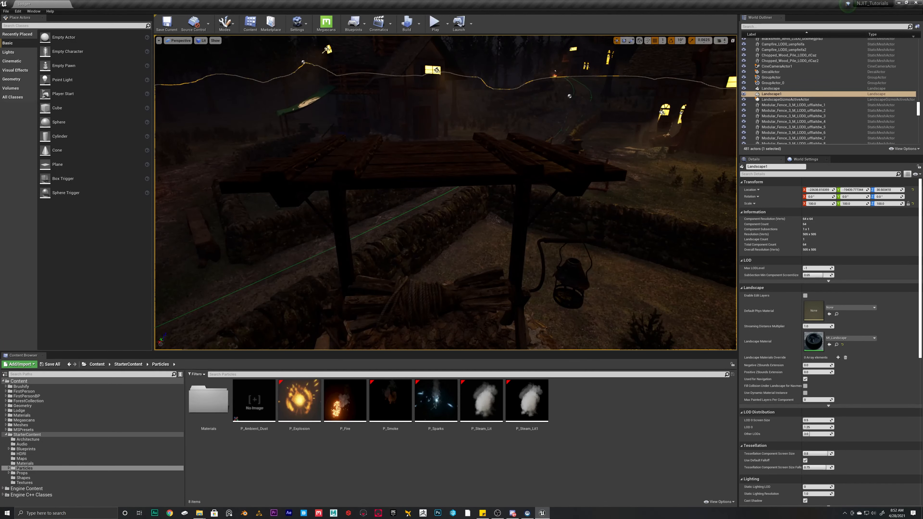
{"action": "left_click", "coordinate": [473, 158]}
{"action": "key", "text": "s"}
{"action": "right_click_drag", "start_coordinate": [472, 158], "coordinate": [472, 154]}
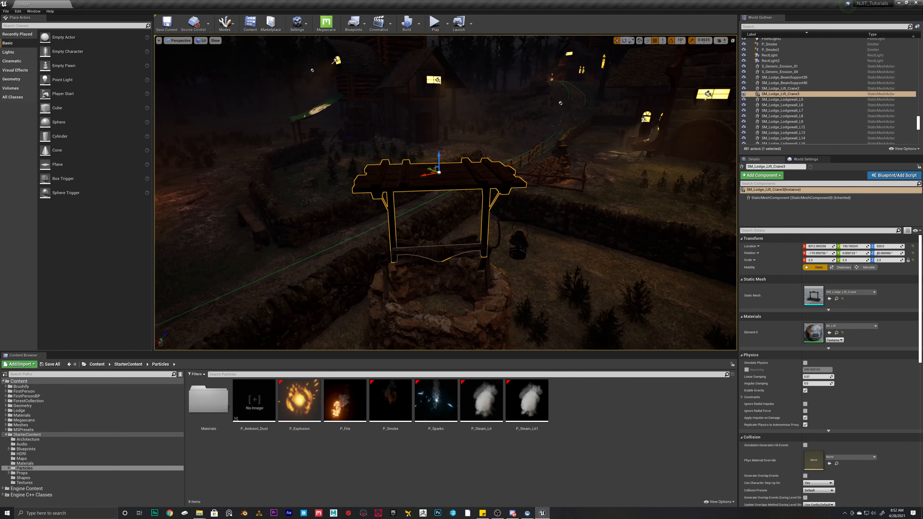
{"action": "left_click", "coordinate": [560, 233]}
{"action": "right_click_drag", "start_coordinate": [466, 155], "coordinate": [466, 144]}
{"action": "key", "text": "q"}
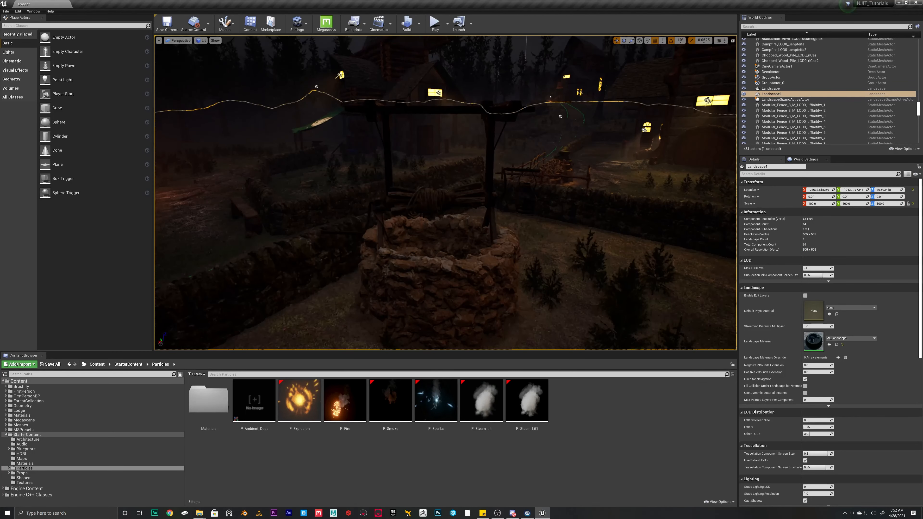
View the well's stonework from the side and return to an overview of the village.
{"action": "key", "text": "s"}
{"action": "key", "text": "a"}
{"action": "mouse_move", "coordinate": [478, 206]}
{"action": "right_mouse_down"}
{"action": "mouse_move", "coordinate": [490, 206]}
{"action": "mouse_move", "coordinate": [478, 206]}
{"action": "right_mouse_up"}
{"action": "key", "text": "w"}
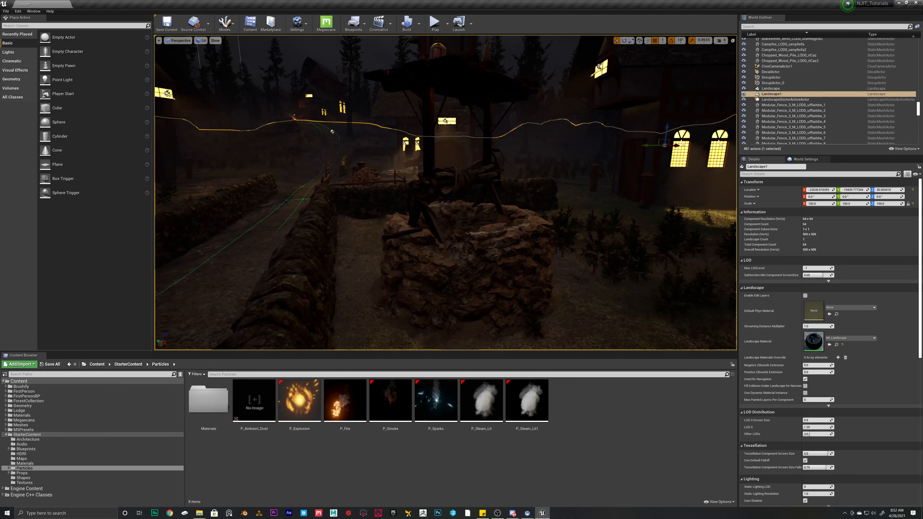
{"action": "key", "text": "d"}
{"action": "key", "text": "s"}
{"action": "right_click_drag", "start_coordinate": [478, 207], "coordinate": [443, 196]}
{"action": "key", "text": "s"}
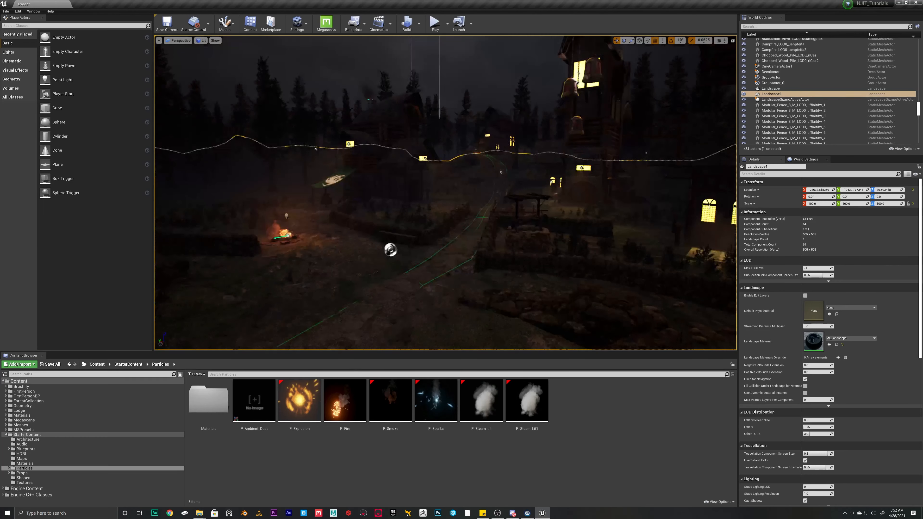
{"action": "key", "text": "s"}
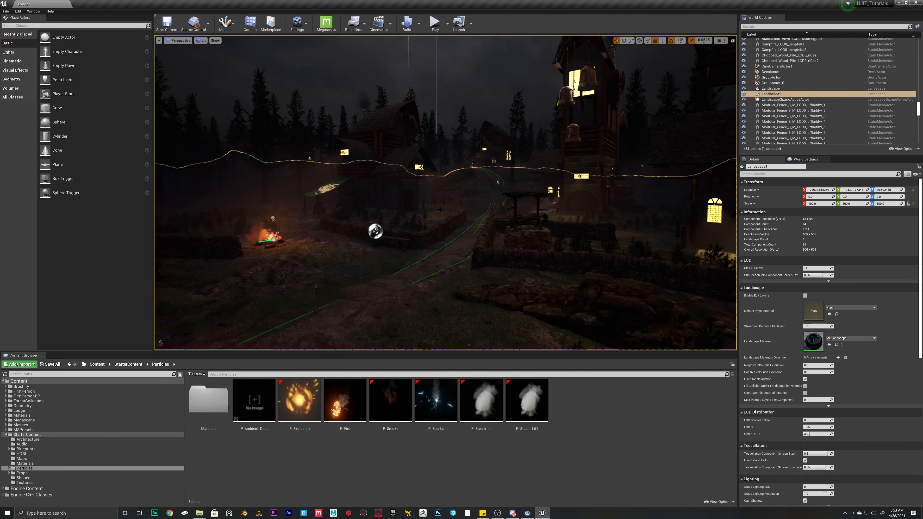
Select the sphere reflection capture on the village path and show the placeable Visual Effects actors.
{"action": "right_click_drag", "start_coordinate": [440, 210], "coordinate": [509, 211]}
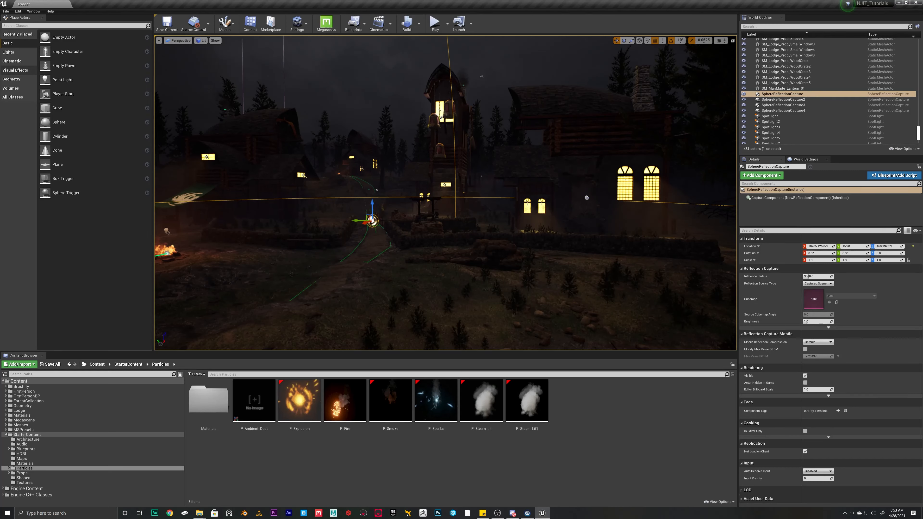
{"action": "left_click", "coordinate": [15, 69]}
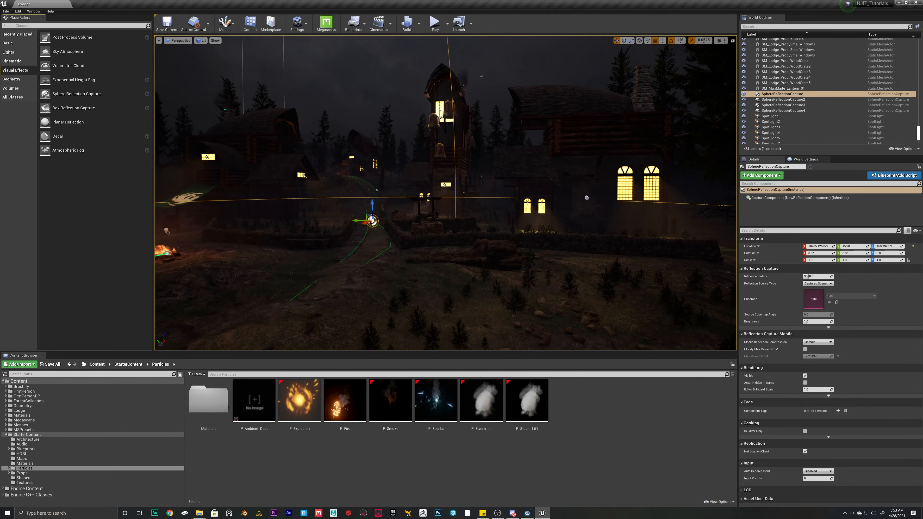
Focus on the bell tower's upper stone wall and select SphereReflectionCapture3 beside the bells.
{"action": "left_click_drag", "start_coordinate": [327, 254], "coordinate": [400, 254]}
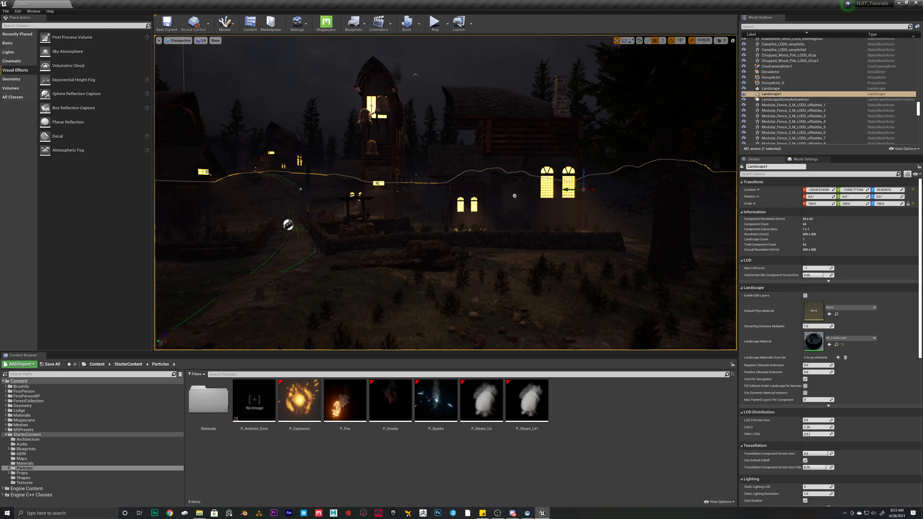
{"action": "left_click", "coordinate": [371, 105]}
{"action": "key", "text": "f"}
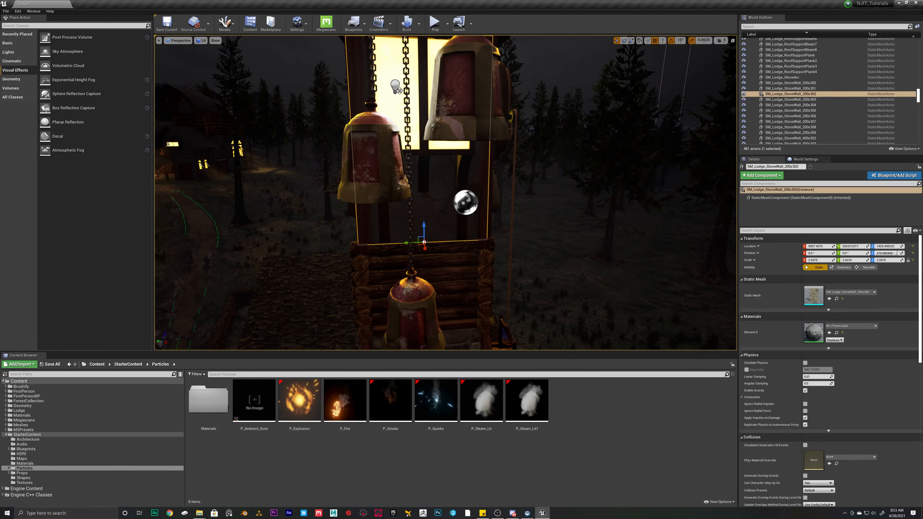
{"action": "left_click", "coordinate": [471, 203]}
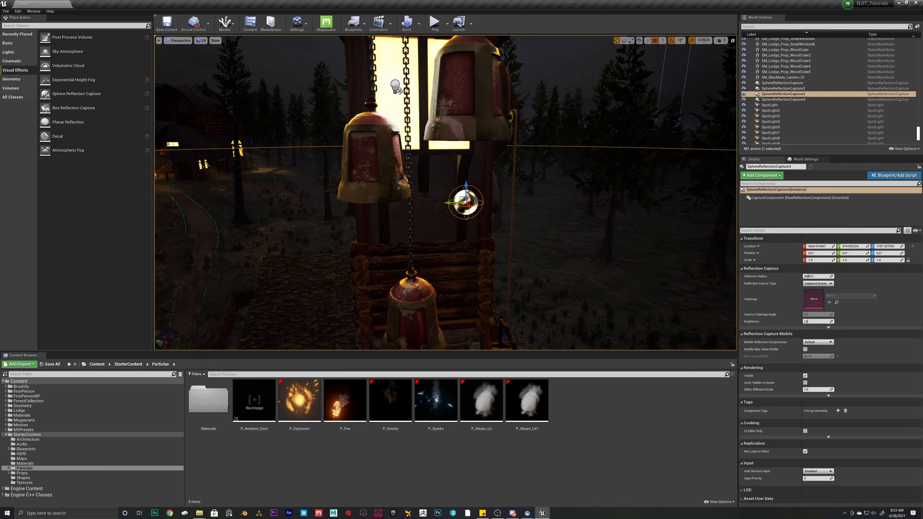
Move SphereReflectionCapture3 sideways away from the bell tower to about Y 282, try a position back among the bells, and undo that last move.
{"action": "left_click_drag", "start_coordinate": [454, 202], "coordinate": [556, 199]}
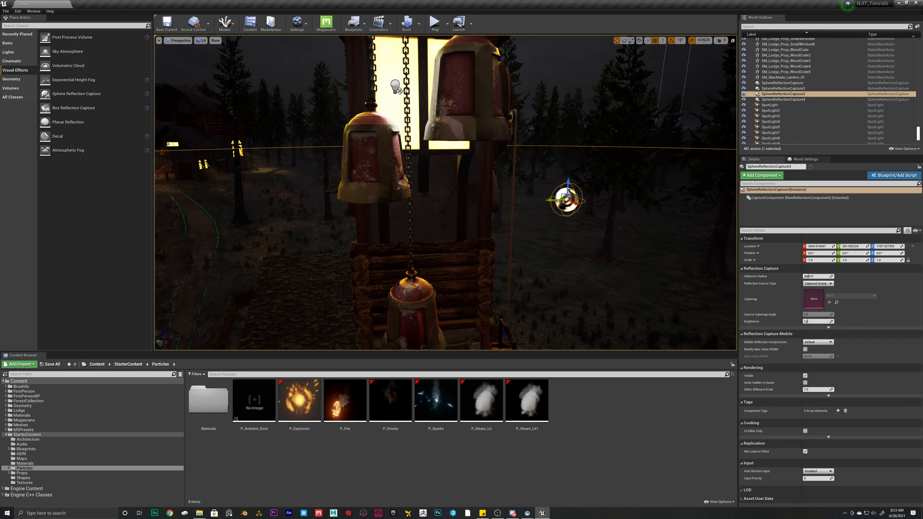
{"action": "left_click_drag", "start_coordinate": [552, 199], "coordinate": [407, 203]}
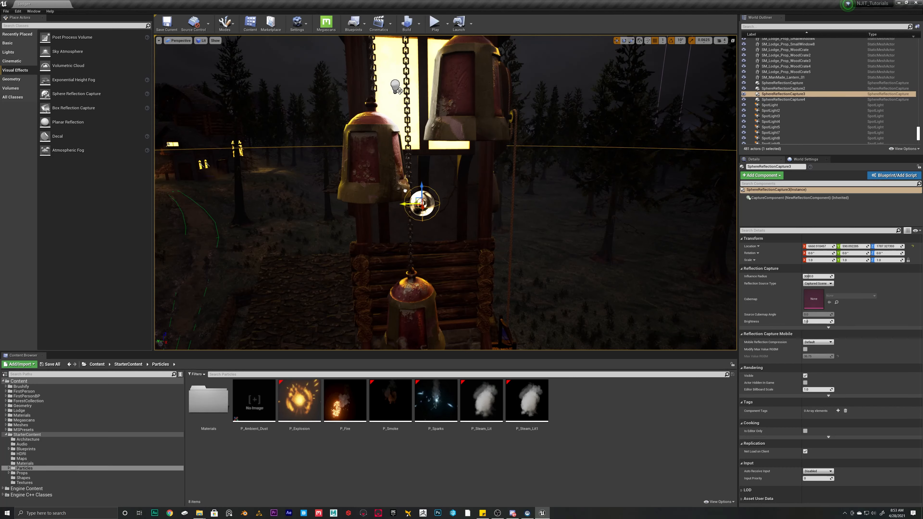
{"action": "key", "text": "ctrl+z"}
Find and select CineCameraActor1 among the scene's actors and pin its camera preview in the viewport.
{"action": "scroll", "coordinate": [405, 190], "scroll_direction": "down", "scroll_amount": 5}
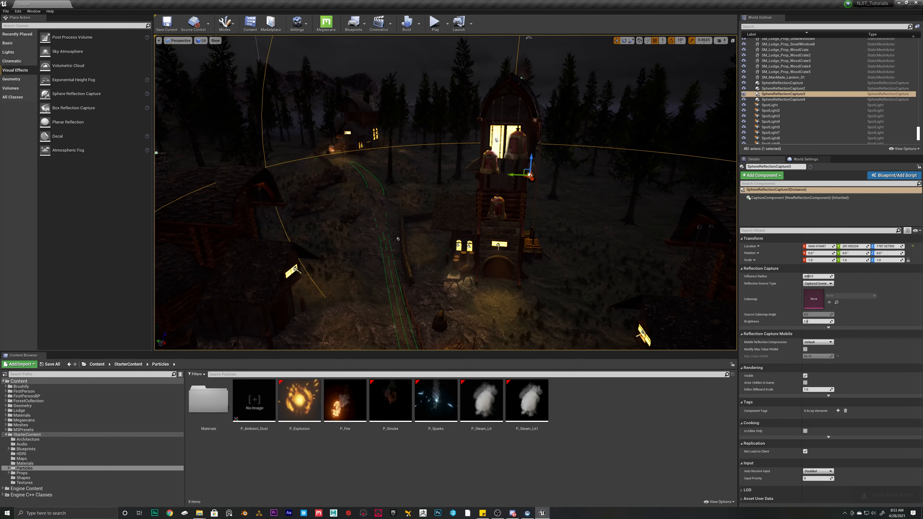
{"action": "right_click_drag", "start_coordinate": [497, 140], "coordinate": [635, 263]}
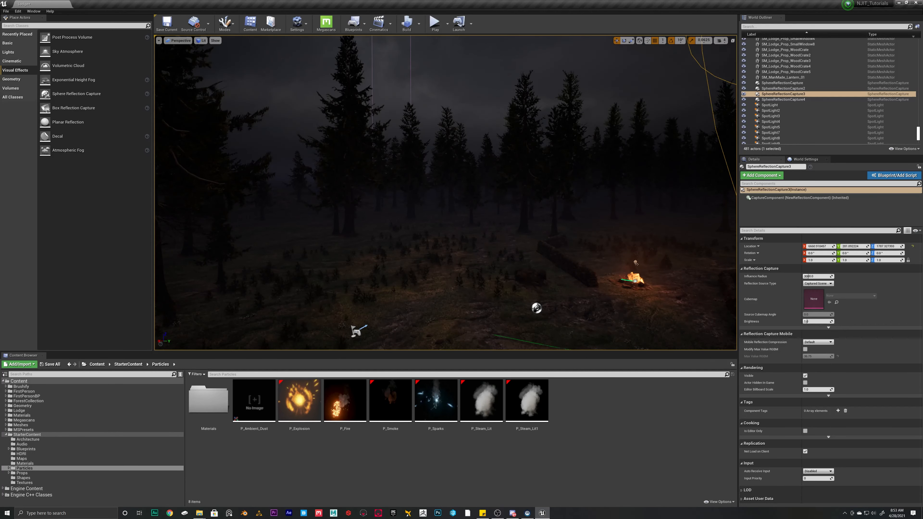
{"action": "right_click_drag", "start_coordinate": [636, 263], "coordinate": [654, 237]}
{"action": "scroll", "coordinate": [787, 111], "scroll_direction": "up", "scroll_amount": 5}
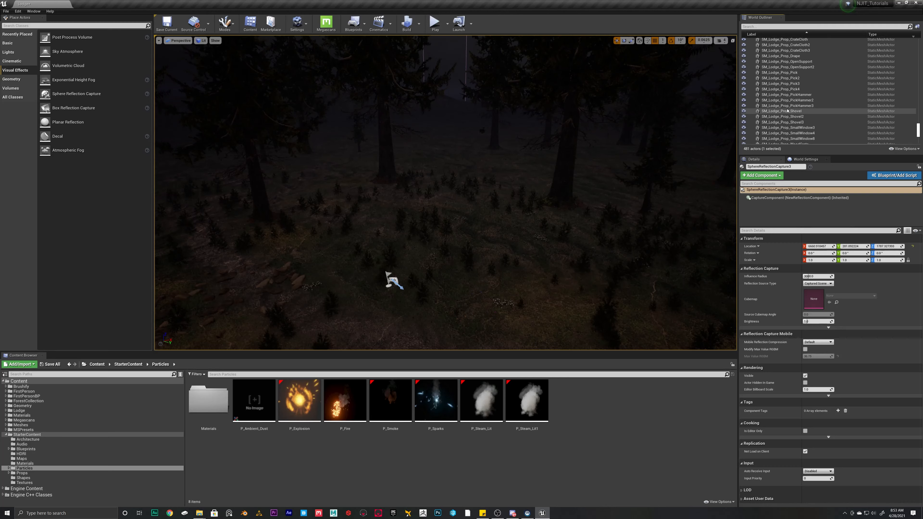
{"action": "left_click_drag", "start_coordinate": [918, 126], "coordinate": [915, 108]}
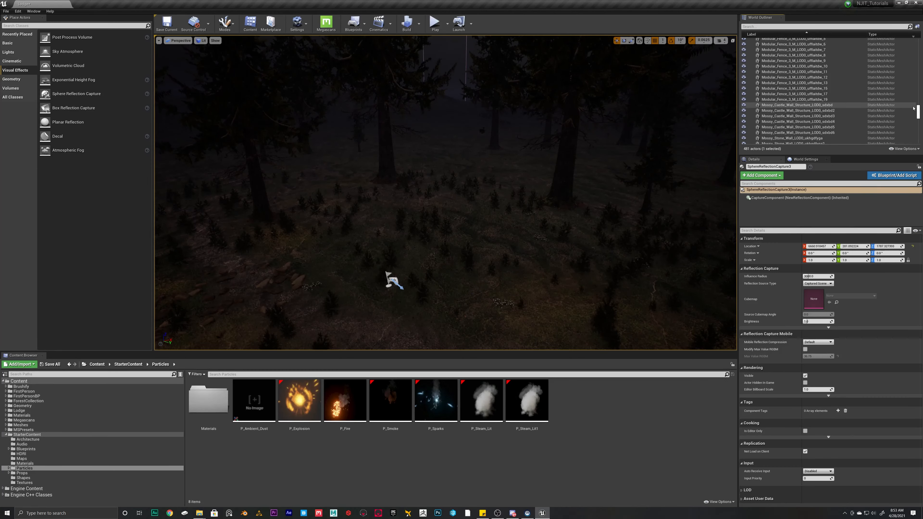
{"action": "scroll", "coordinate": [781, 112], "scroll_direction": "up", "scroll_amount": 7}
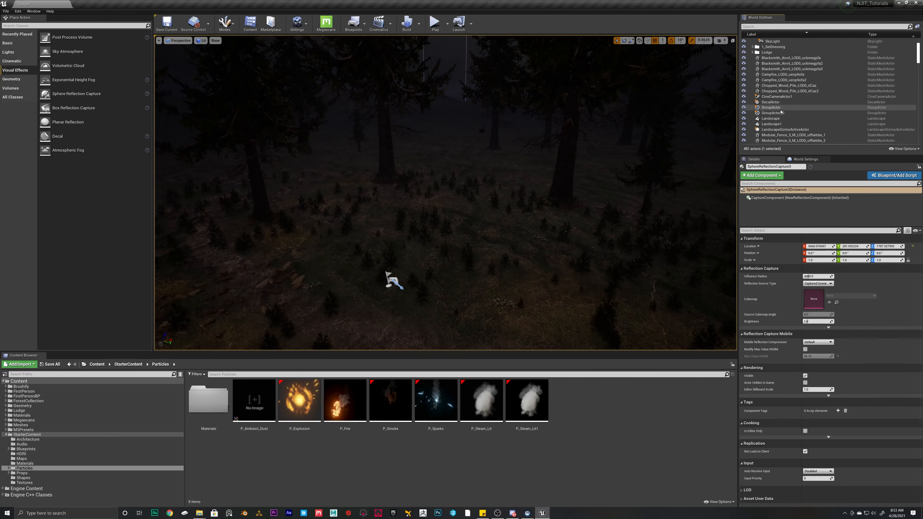
{"action": "left_click", "coordinate": [777, 97]}
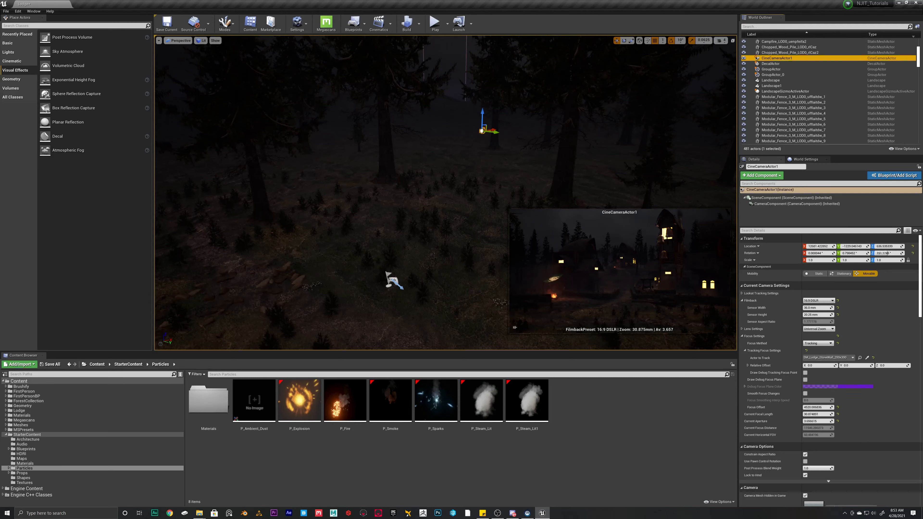
{"action": "left_click", "coordinate": [515, 328]}
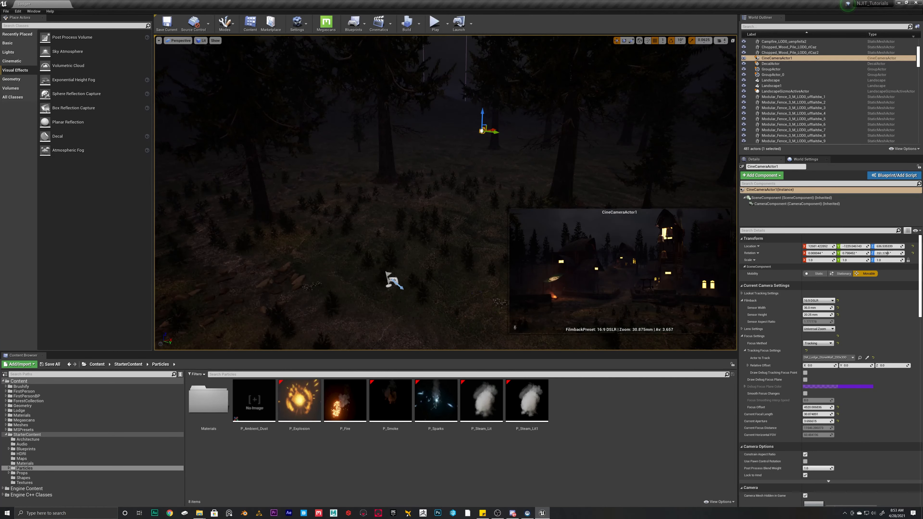
Bring the village back into view and look through CineCameraActor1 in the viewport.
{"action": "left_click_drag", "start_coordinate": [446, 193], "coordinate": [327, 181], "text": "alt"}
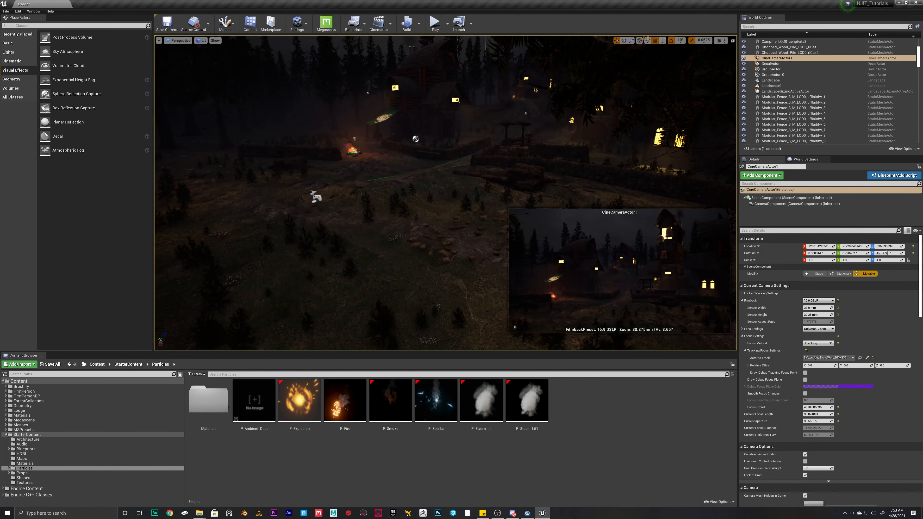
{"action": "left_click", "coordinate": [178, 40]}
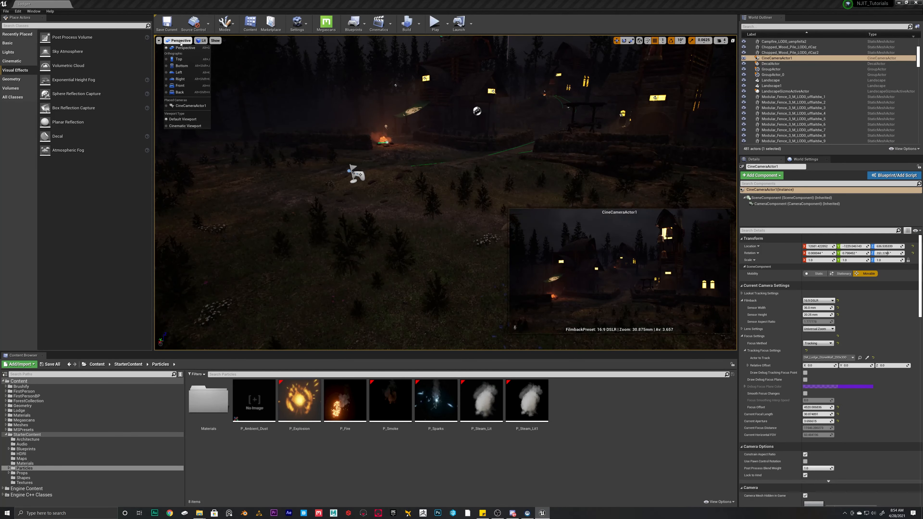
{"action": "left_click", "coordinate": [190, 106]}
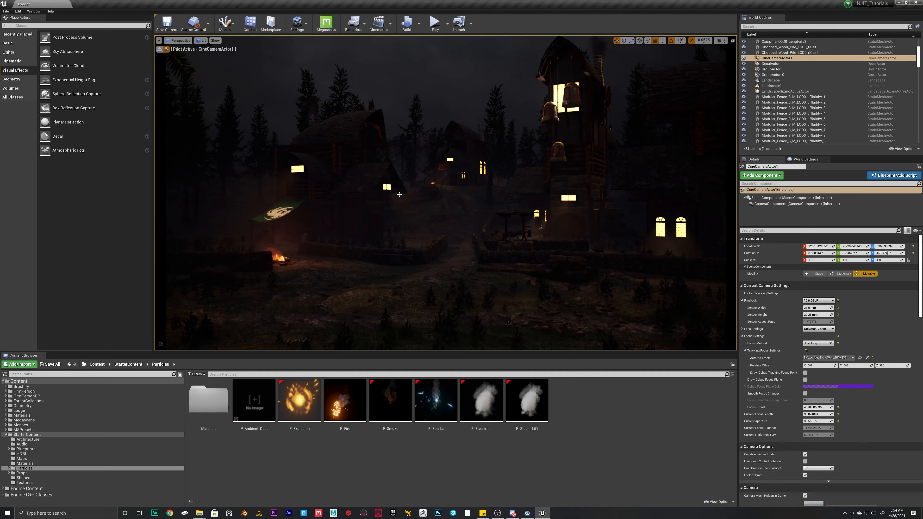
Capture a high-resolution screenshot of the CineCameraActor1 view with a size multiplier of 1.0.
{"action": "left_click", "coordinate": [159, 41]}
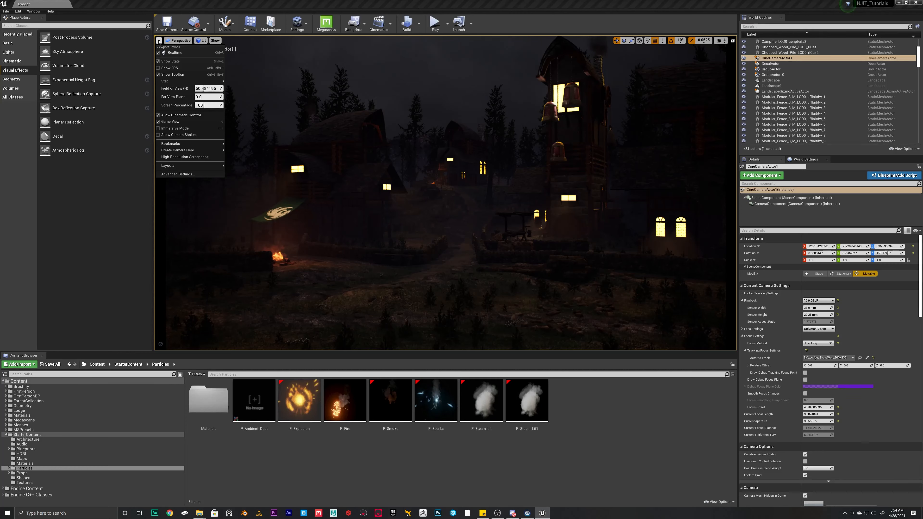
{"action": "left_click", "coordinate": [186, 157]}
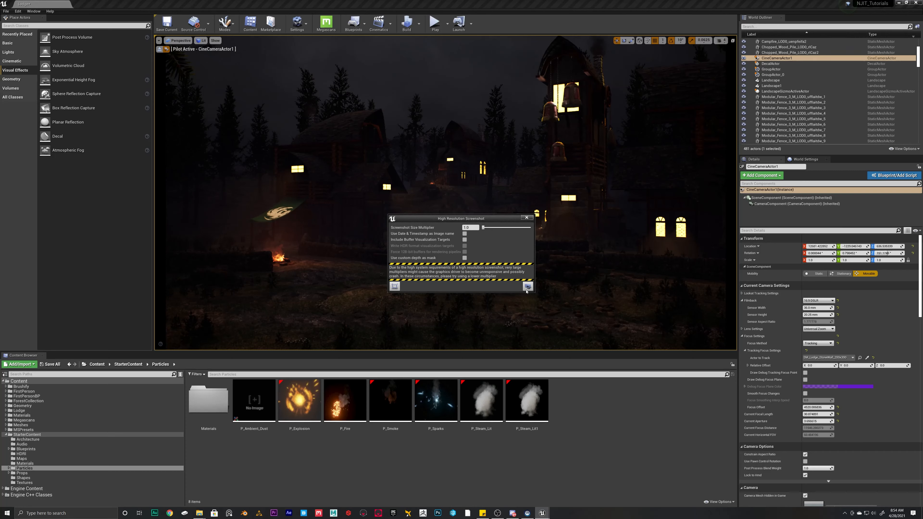
{"action": "left_click", "coordinate": [528, 287]}
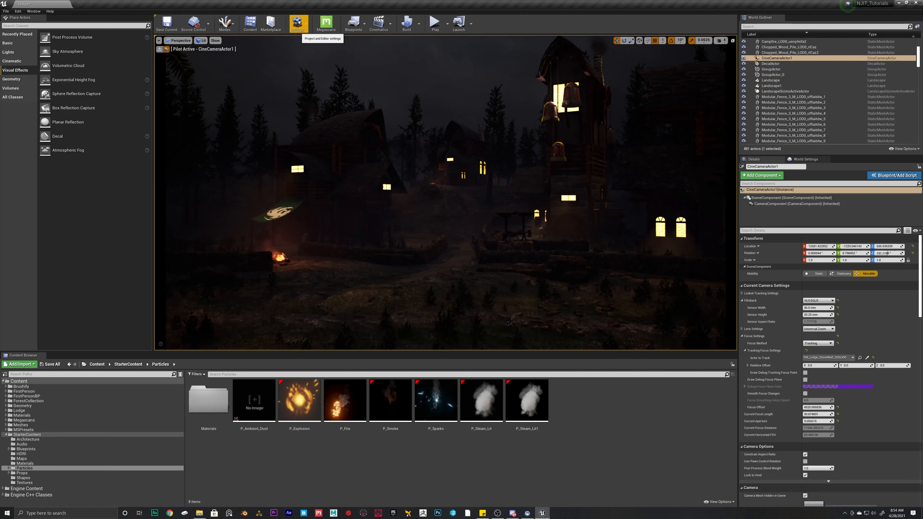
Open the Project Settings, look over the Description page, and show the default maps and modes.
{"action": "left_click", "coordinate": [17, 11]}
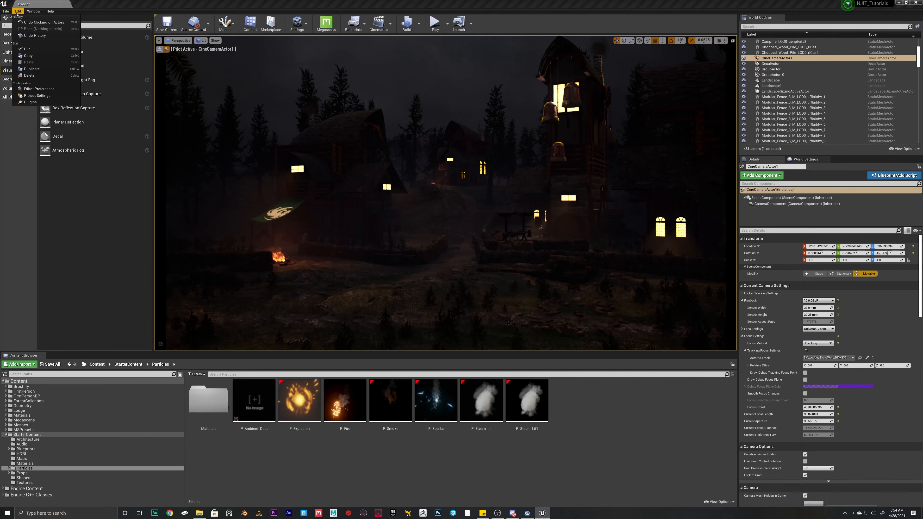
{"action": "left_click", "coordinate": [36, 96]}
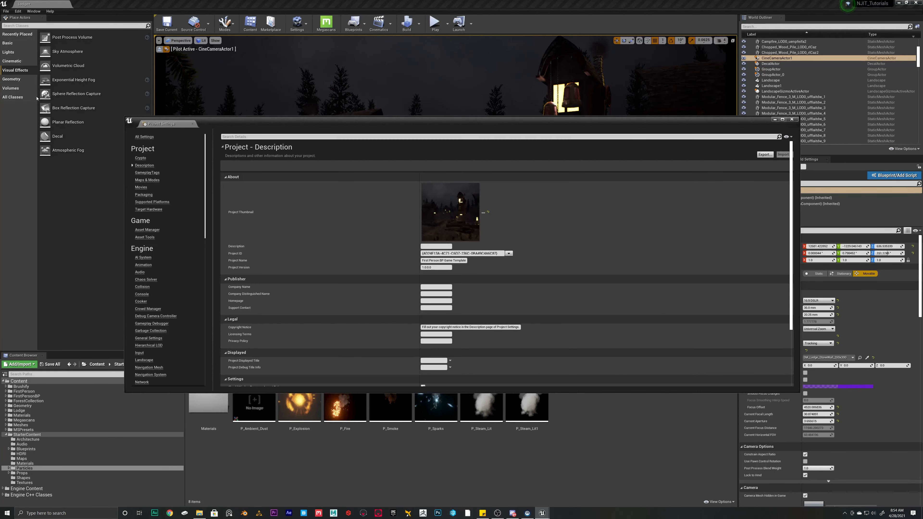
{"action": "scroll", "coordinate": [408, 307], "scroll_direction": "down", "scroll_amount": 3}
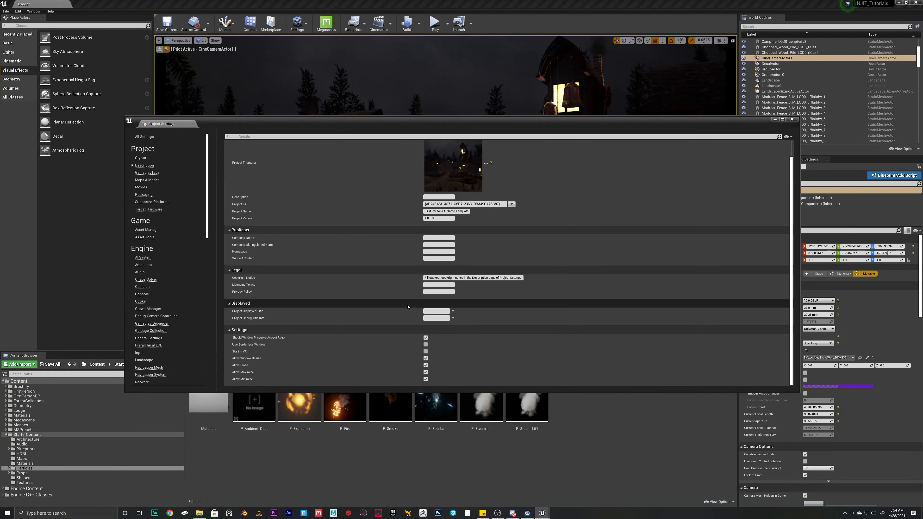
{"action": "scroll", "coordinate": [336, 245], "scroll_direction": "up", "scroll_amount": 3}
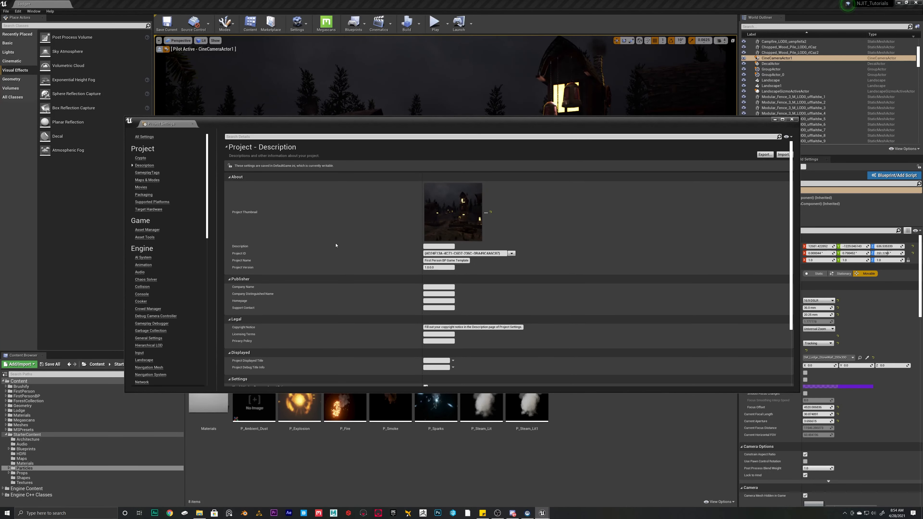
{"action": "left_click", "coordinate": [143, 180]}
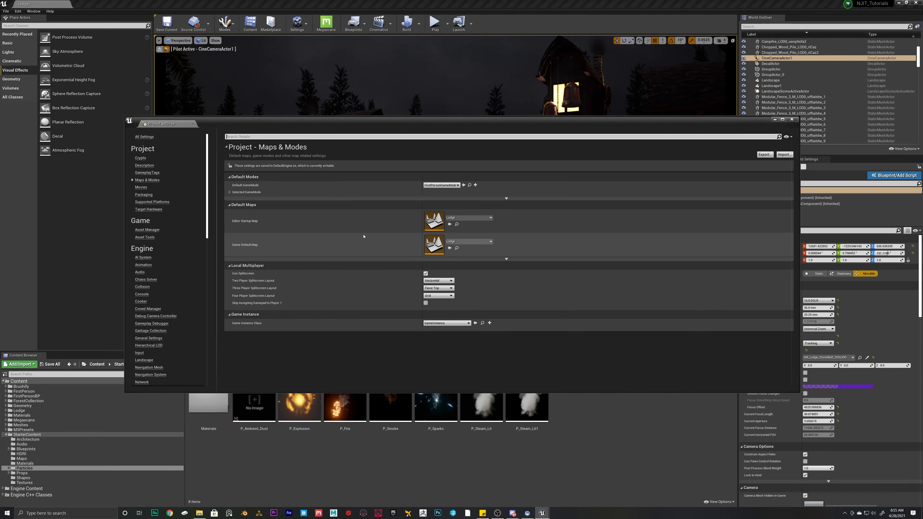
Examine the project's Packaging settings, from the localizations to the list of maps to include in a packaged build.
{"action": "left_click", "coordinate": [144, 195]}
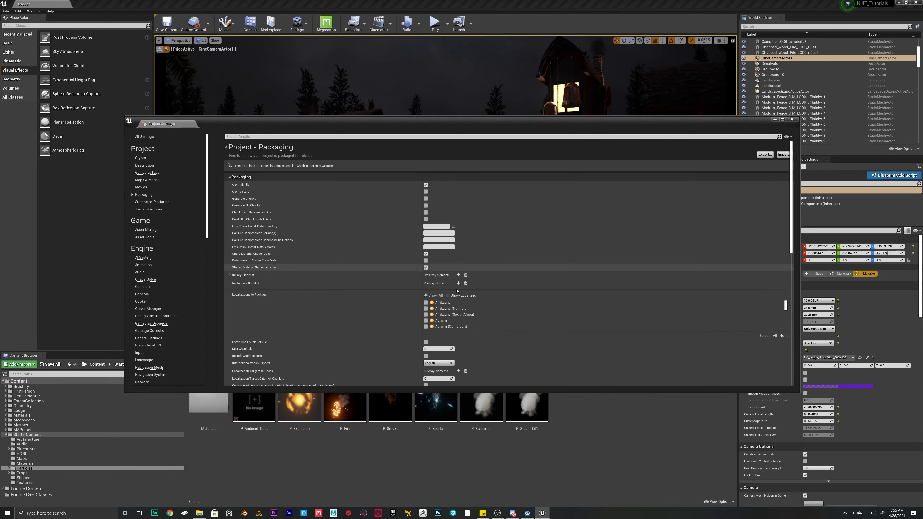
{"action": "scroll", "coordinate": [469, 315], "scroll_direction": "down", "scroll_amount": 1}
{"action": "scroll", "coordinate": [469, 315], "scroll_direction": "down", "scroll_amount": 2}
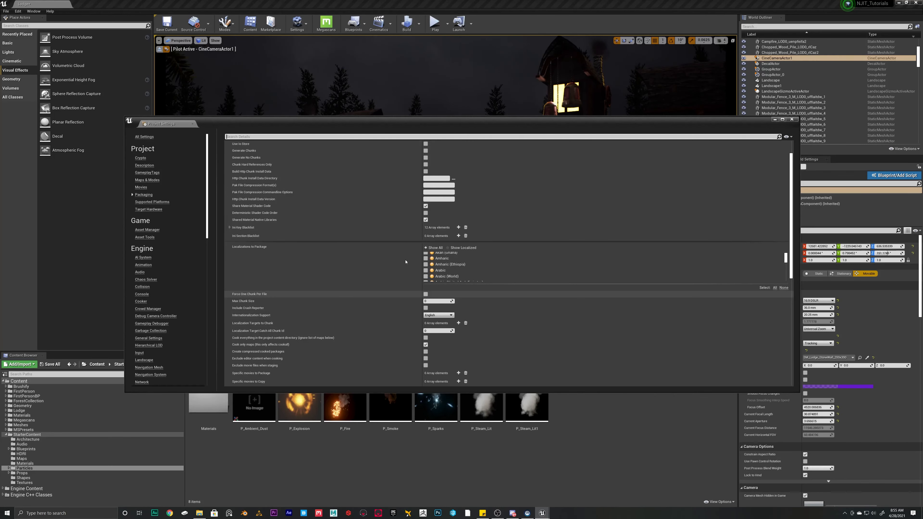
{"action": "scroll", "coordinate": [463, 268], "scroll_direction": "down", "scroll_amount": 1}
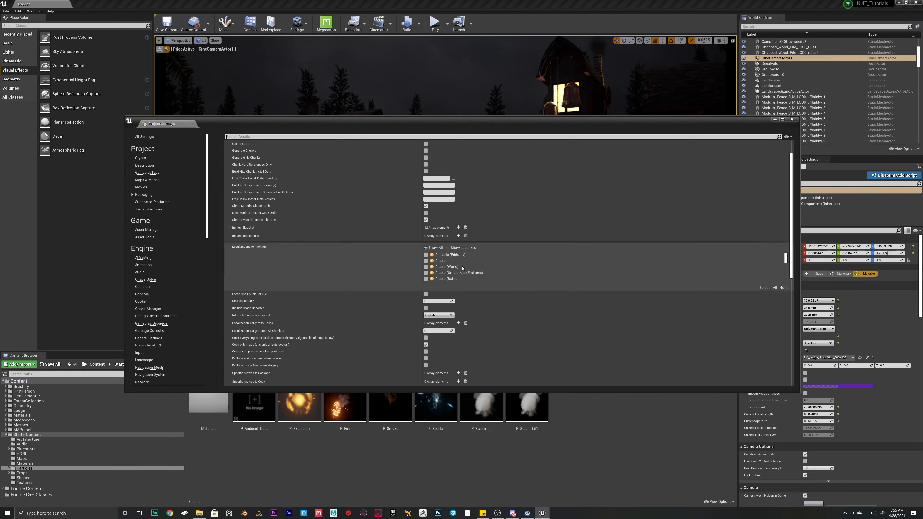
{"action": "scroll", "coordinate": [425, 280], "scroll_direction": "down", "scroll_amount": 5}
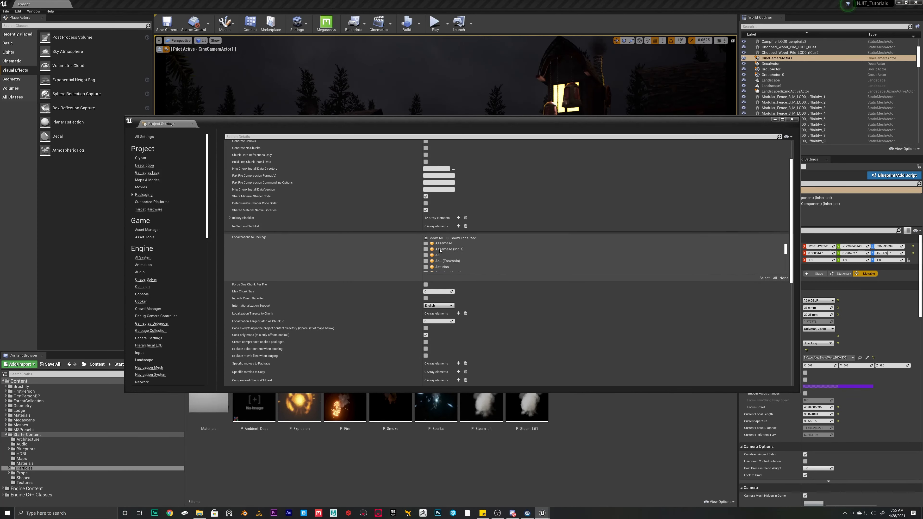
{"action": "scroll", "coordinate": [440, 251], "scroll_direction": "down", "scroll_amount": 5}
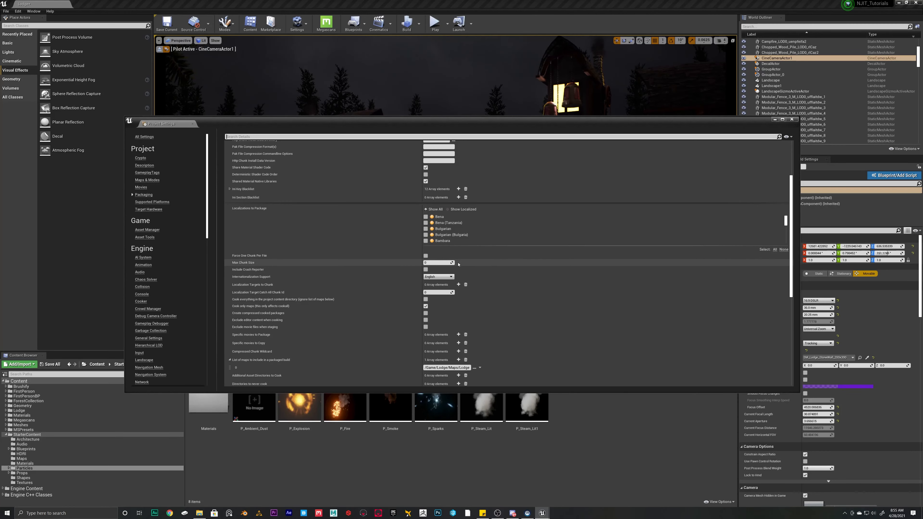
{"action": "scroll", "coordinate": [382, 262], "scroll_direction": "down", "scroll_amount": 3}
{"action": "scroll", "coordinate": [463, 275], "scroll_direction": "down", "scroll_amount": 3}
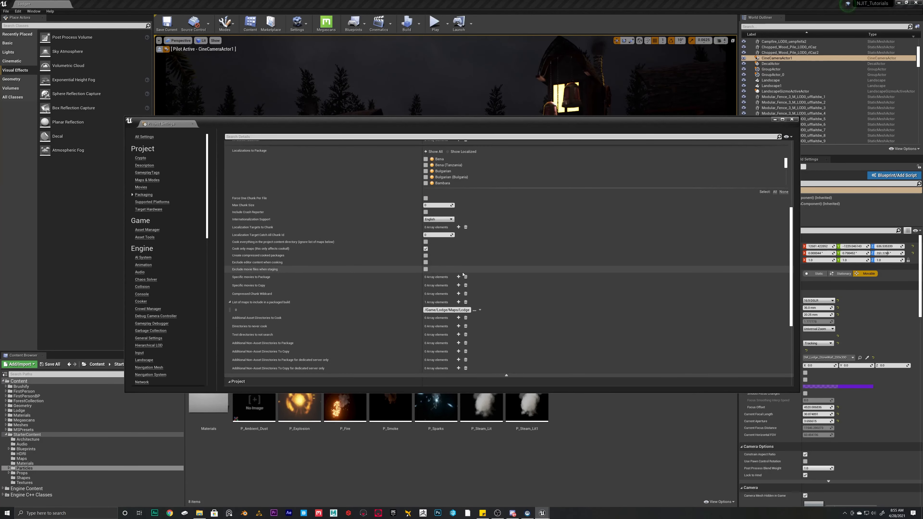
{"action": "scroll", "coordinate": [463, 275], "scroll_direction": "down", "scroll_amount": 6}
{"action": "left_click", "coordinate": [506, 300]}
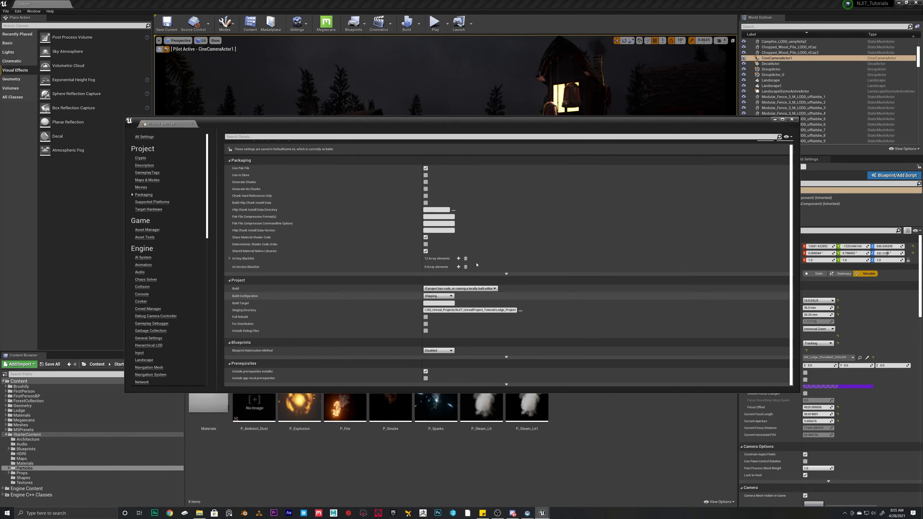
{"action": "scroll", "coordinate": [477, 265], "scroll_direction": "up", "scroll_amount": 2}
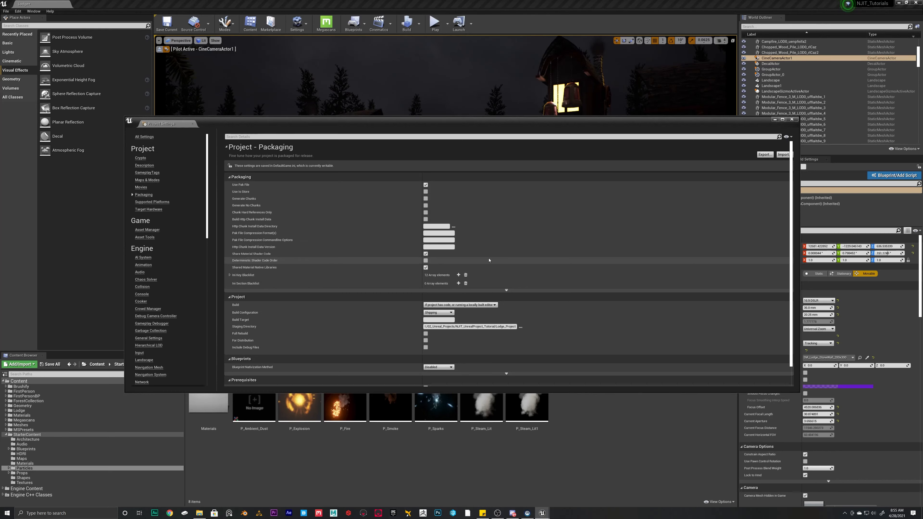
{"action": "left_click", "coordinate": [507, 291]}
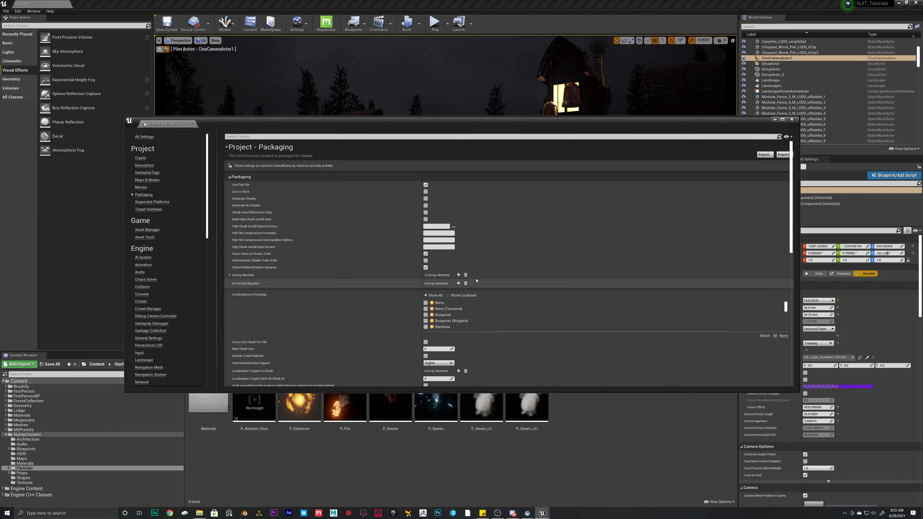
Choose Shipping as the Build Configuration in the project's Packaging settings.
{"action": "scroll", "coordinate": [515, 310], "scroll_direction": "down", "scroll_amount": 5}
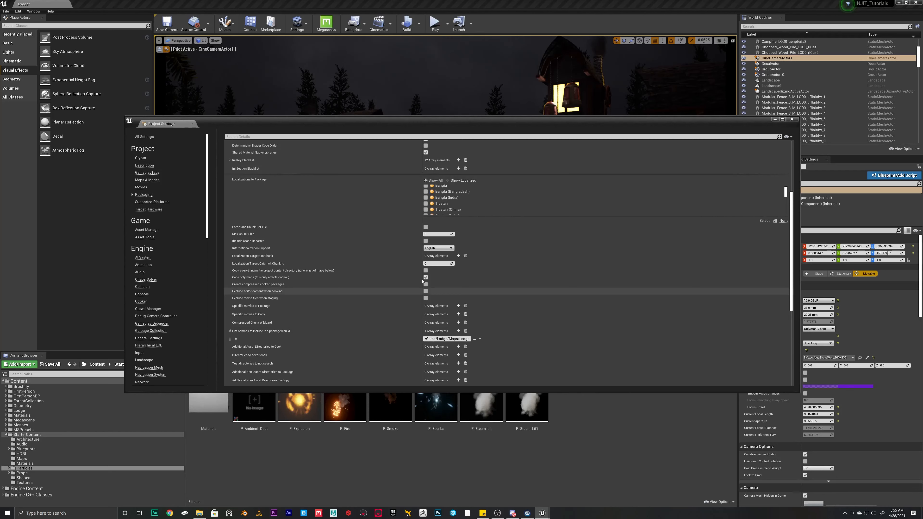
{"action": "scroll", "coordinate": [352, 300], "scroll_direction": "down", "scroll_amount": 5}
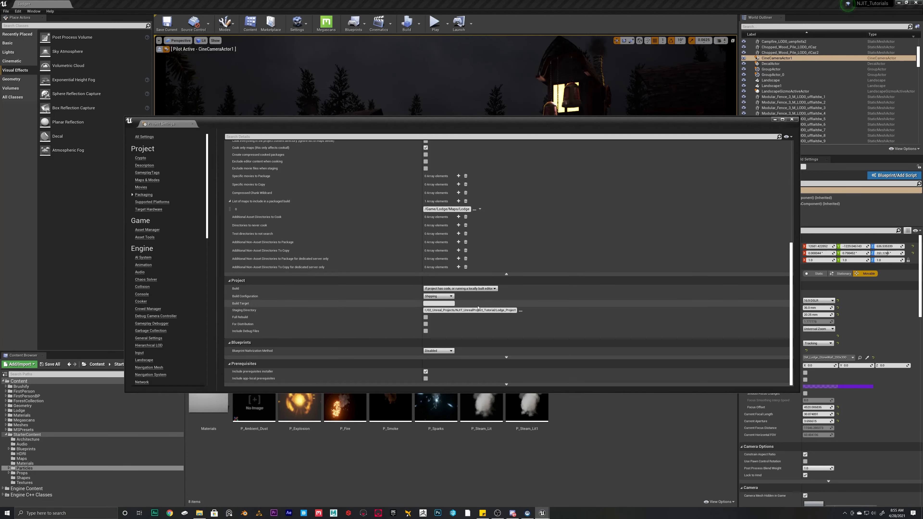
{"action": "left_click", "coordinate": [438, 296]}
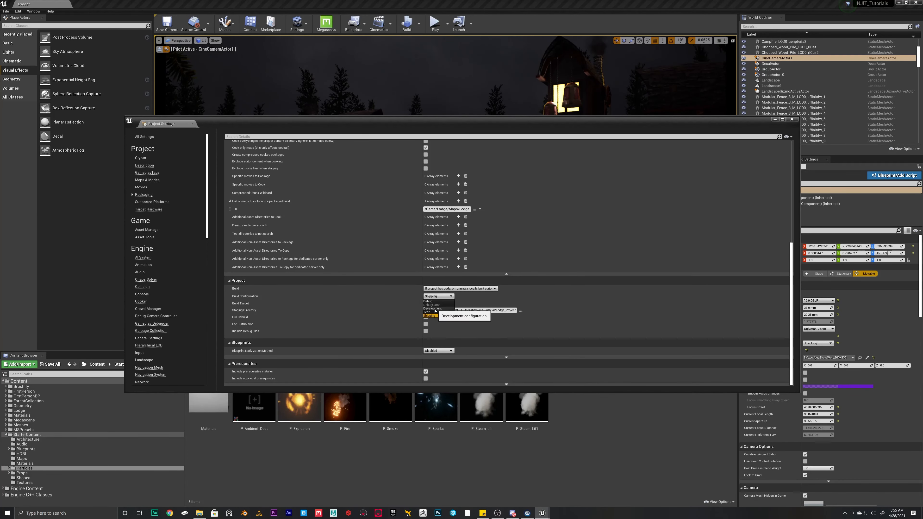
{"action": "left_click", "coordinate": [429, 316]}
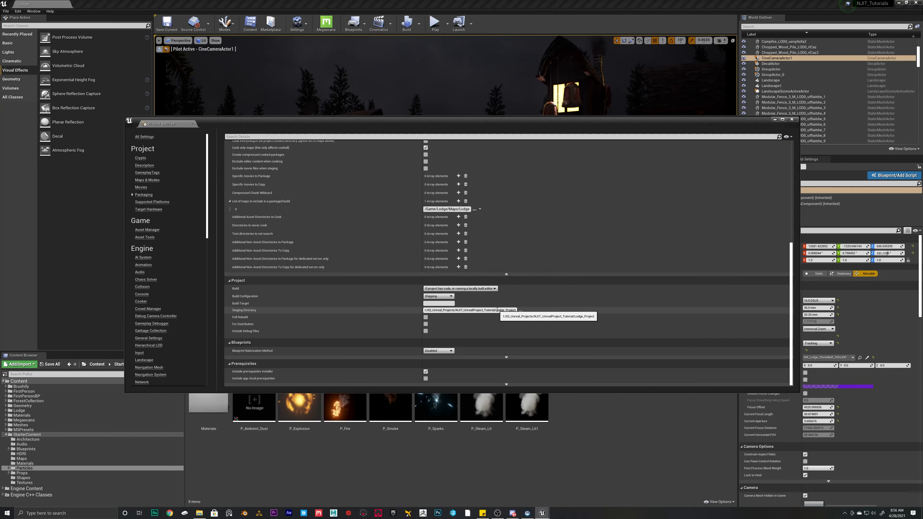
Highlight Lodge_Project in the Staging Directory path and check the list of maps to include in a packaged build.
{"action": "left_click_drag", "start_coordinate": [499, 310], "coordinate": [521, 310]}
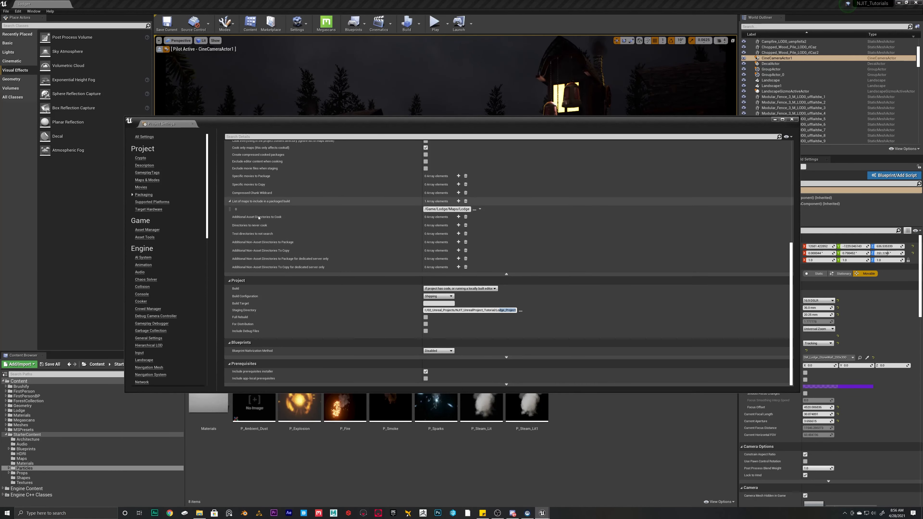
{"action": "scroll", "coordinate": [274, 255], "scroll_direction": "up", "scroll_amount": 5}
{"action": "scroll", "coordinate": [276, 291], "scroll_direction": "up", "scroll_amount": 3}
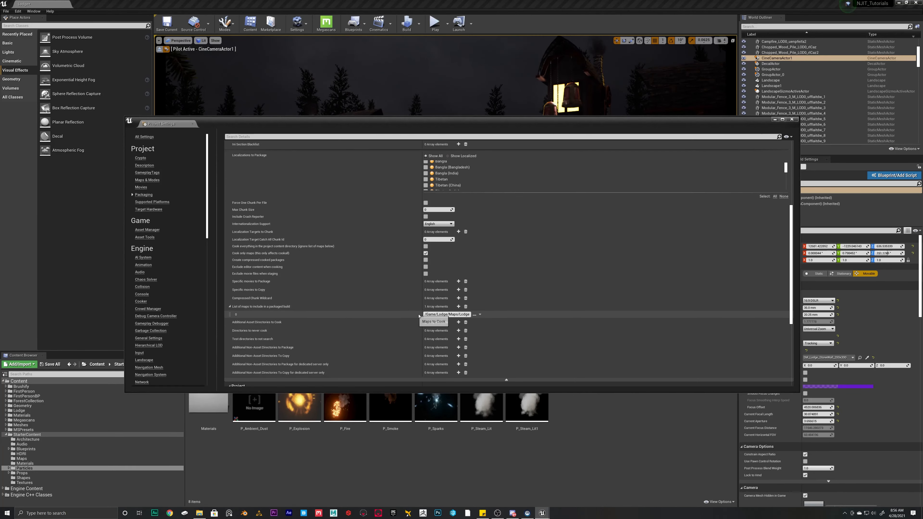
Choose Lodge.umap from the Content/Lodge/Maps folder as the map to include in the packaged build.
{"action": "left_click", "coordinate": [475, 315]}
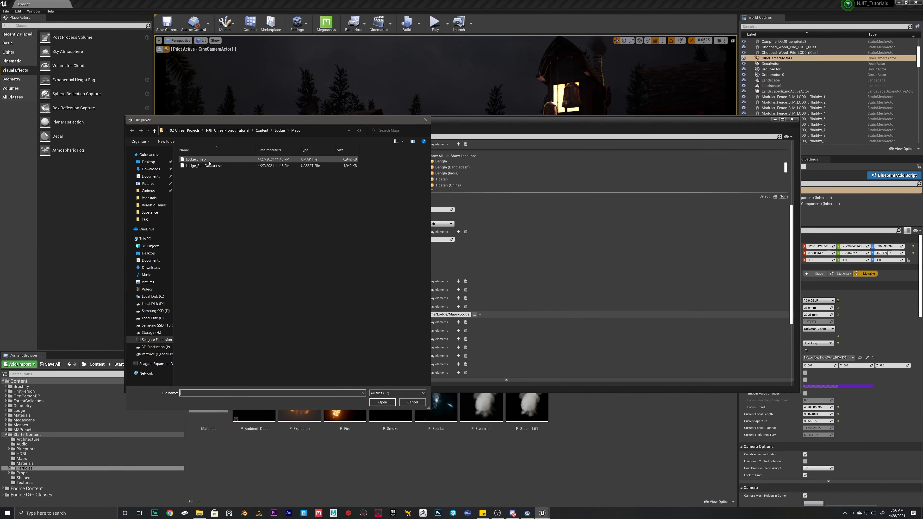
{"action": "double_click", "coordinate": [196, 159]}
{"action": "scroll", "coordinate": [428, 296], "scroll_direction": "down", "scroll_amount": 3}
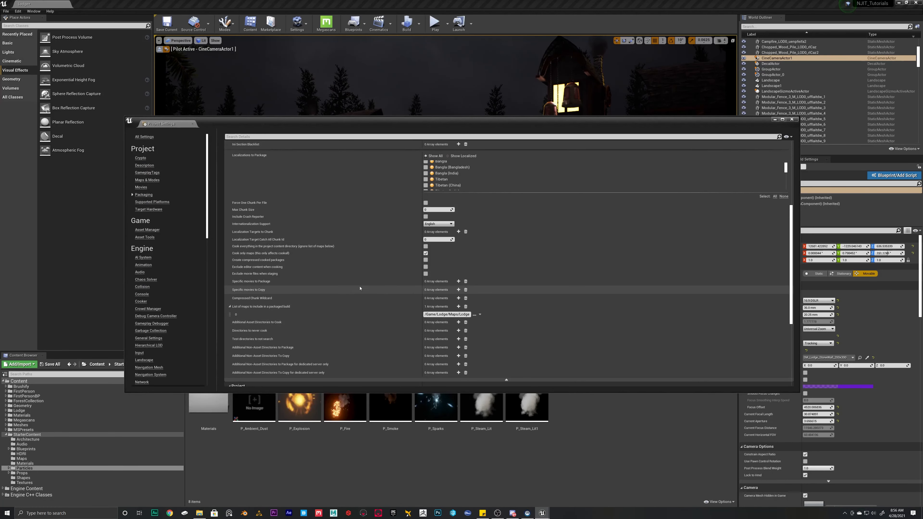
{"action": "scroll", "coordinate": [428, 295], "scroll_direction": "down", "scroll_amount": 2}
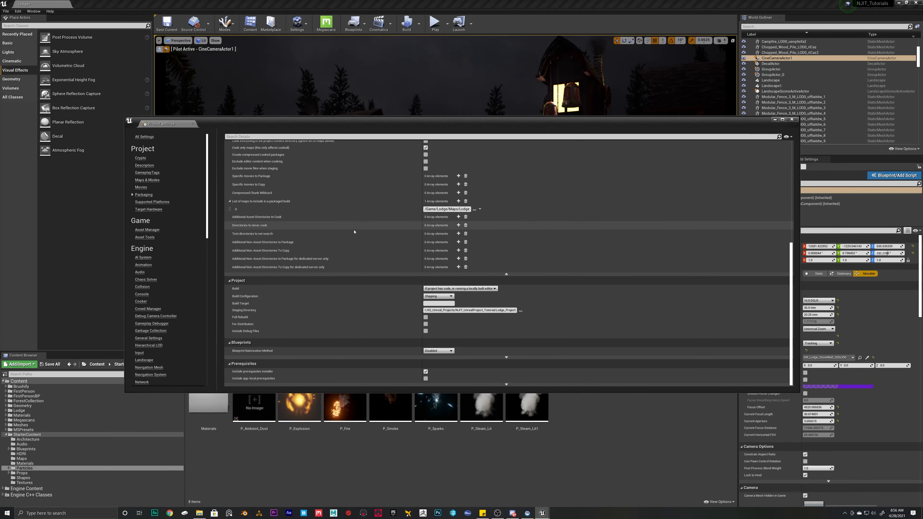
Review the project's supported platforms and the Windows platform's splash, icon and audio settings, ending with the Project Settings closed.
{"action": "left_click", "coordinate": [153, 203]}
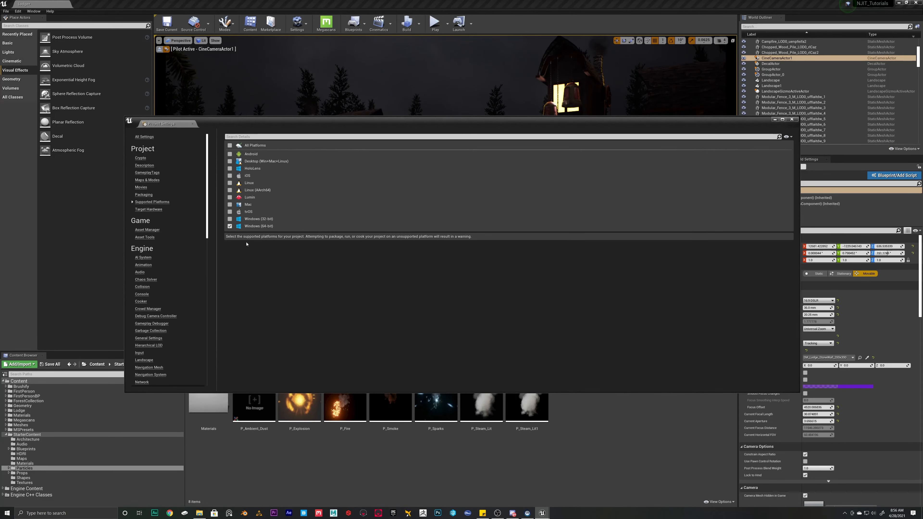
{"action": "scroll", "coordinate": [175, 232], "scroll_direction": "down", "scroll_amount": 10}
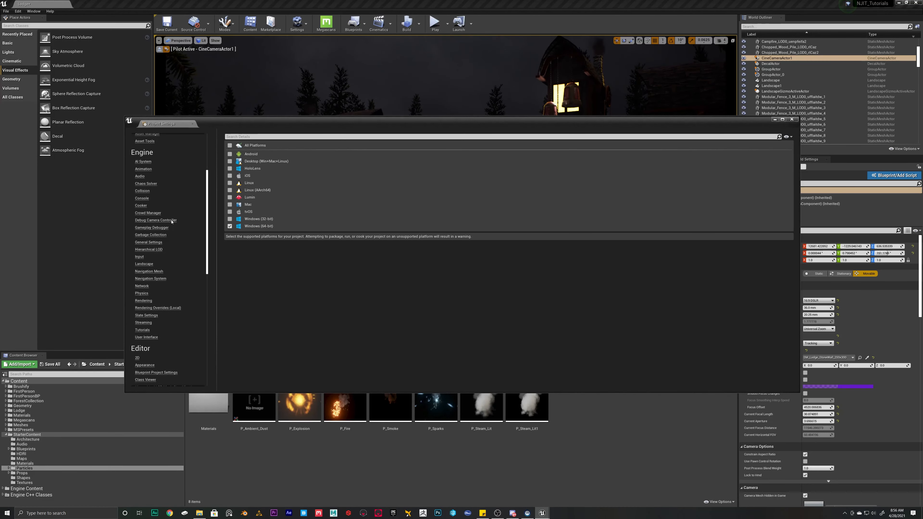
{"action": "scroll", "coordinate": [176, 231], "scroll_direction": "down", "scroll_amount": 9}
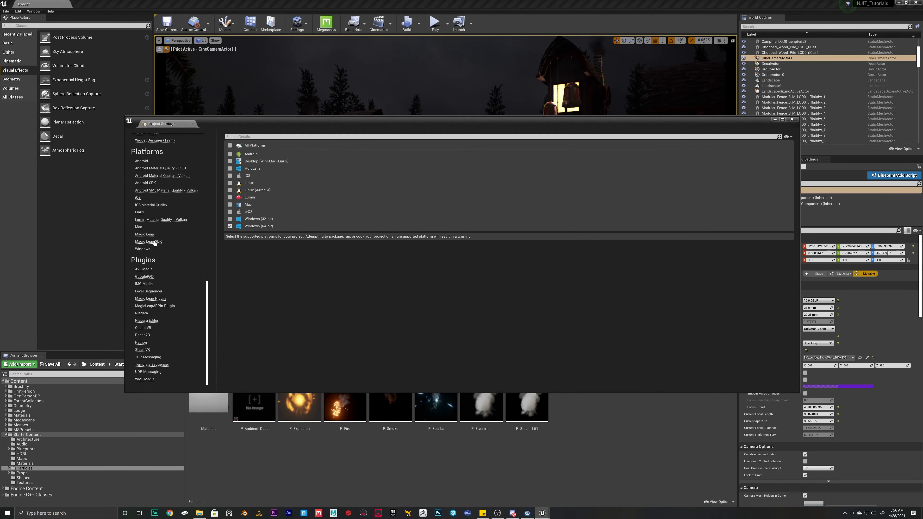
{"action": "left_click", "coordinate": [143, 249]}
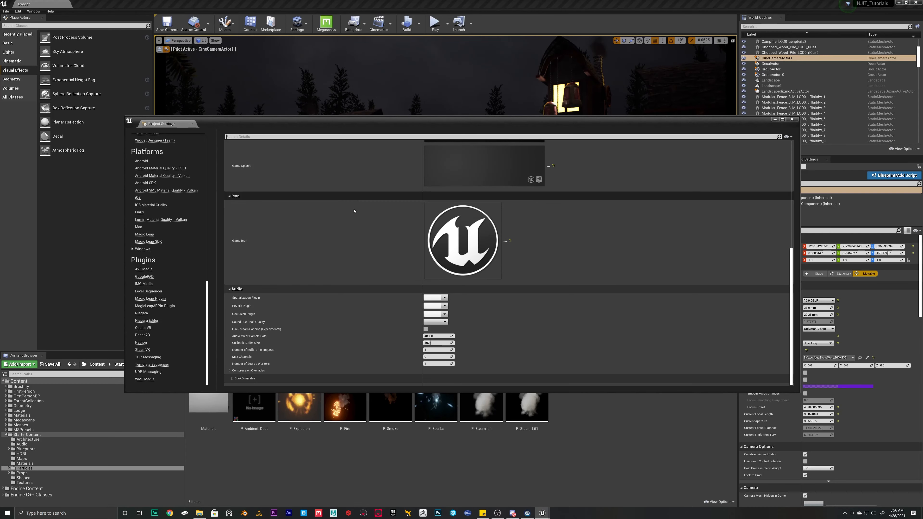
{"action": "scroll", "coordinate": [505, 230], "scroll_direction": "up", "scroll_amount": 4}
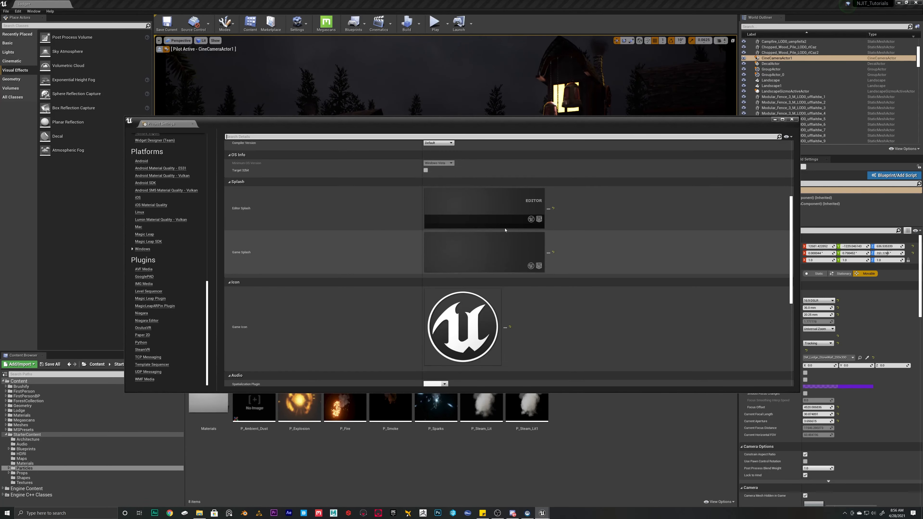
{"action": "scroll", "coordinate": [505, 230], "scroll_direction": "up", "scroll_amount": 2}
{"action": "scroll", "coordinate": [460, 273], "scroll_direction": "down", "scroll_amount": 1}
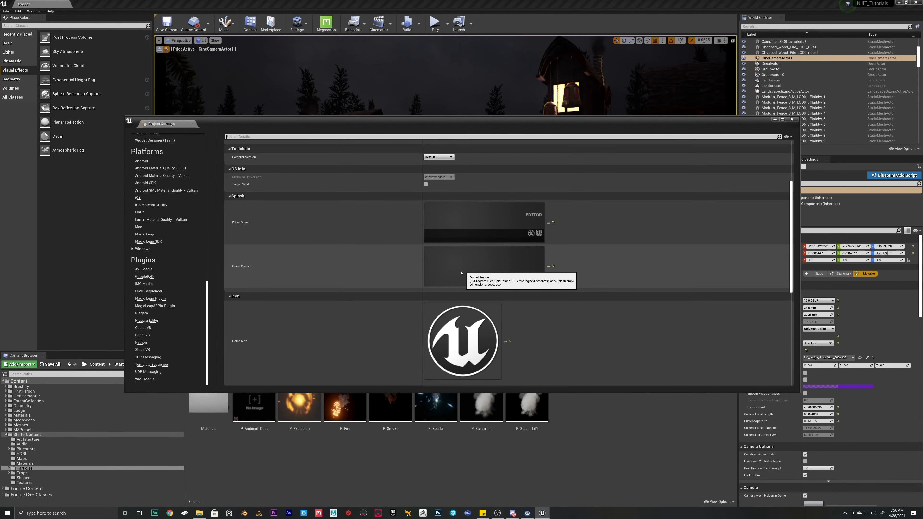
{"action": "scroll", "coordinate": [460, 273], "scroll_direction": "down", "scroll_amount": 3}
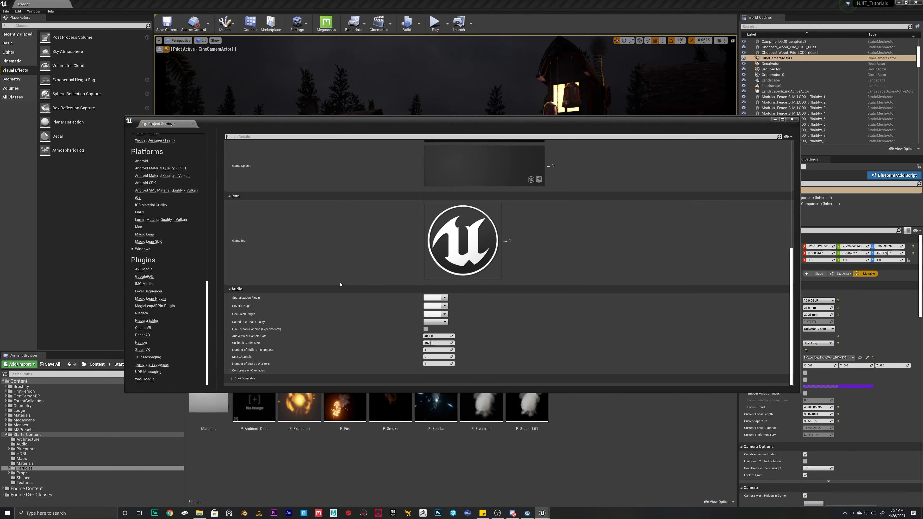
{"action": "scroll", "coordinate": [522, 224], "scroll_direction": "up", "scroll_amount": 3}
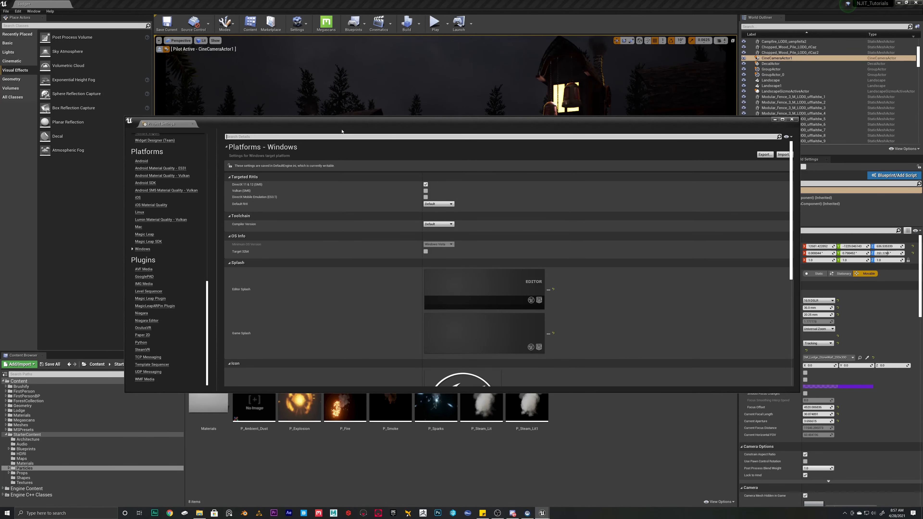
{"action": "left_click", "coordinate": [792, 120]}
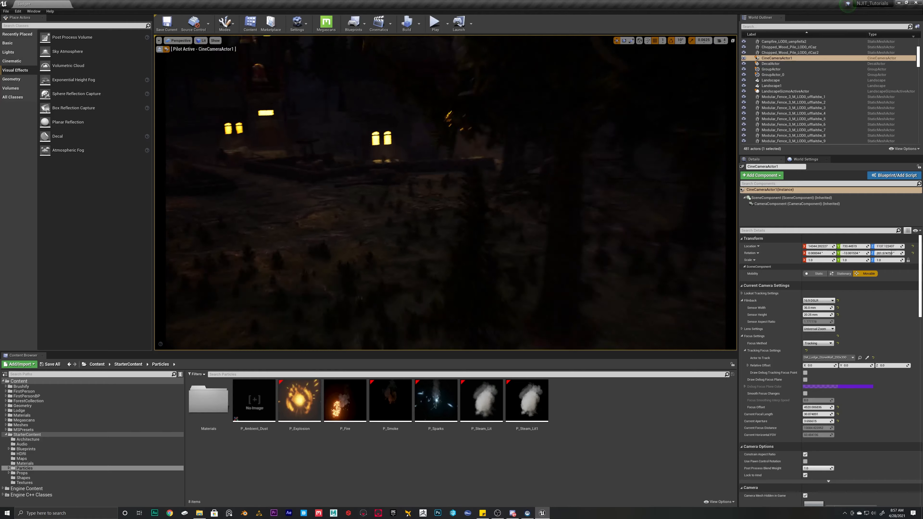
Select the Player Start on the ground in front of the village and bring it into close view.
{"action": "key", "text": "a"}
{"action": "right_click_drag", "start_coordinate": [446, 193], "coordinate": [475, 188]}
{"action": "key", "text": "g"}
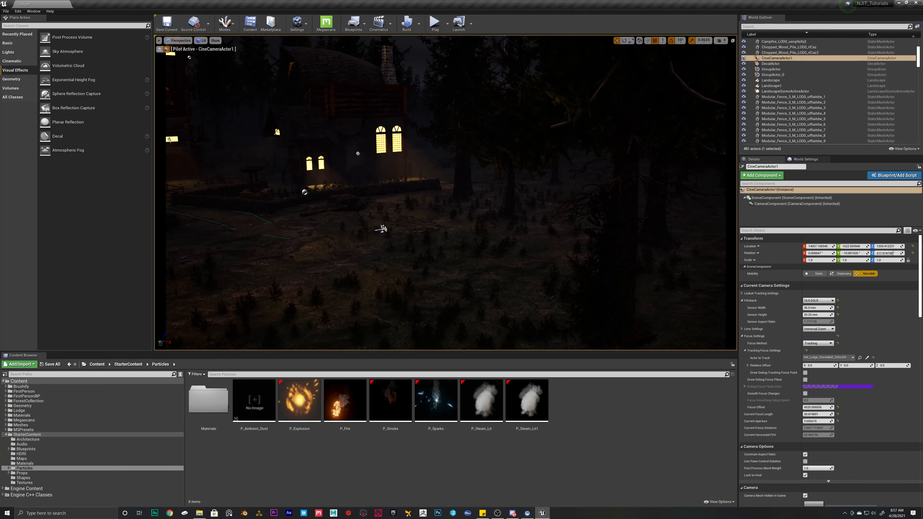
{"action": "left_click", "coordinate": [382, 228]}
{"action": "left_click", "coordinate": [380, 229]}
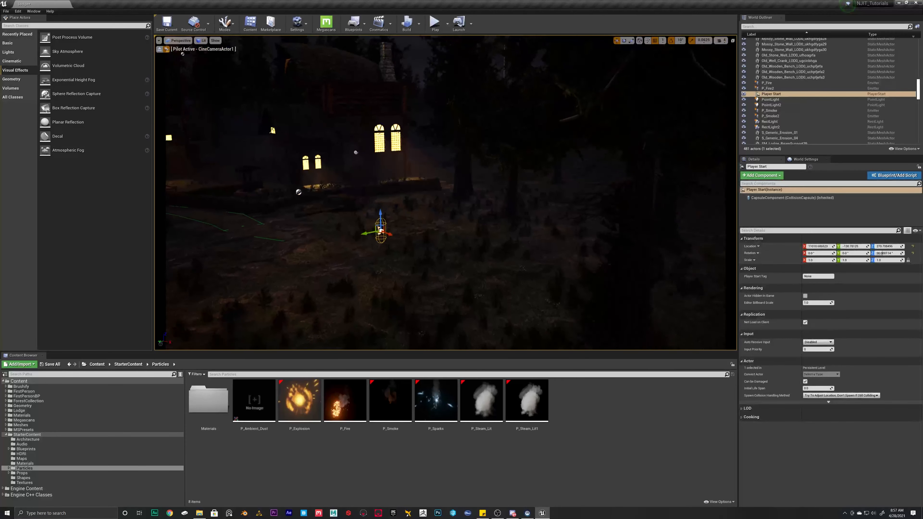
{"action": "right_click_drag", "start_coordinate": [381, 229], "coordinate": [432, 234]}
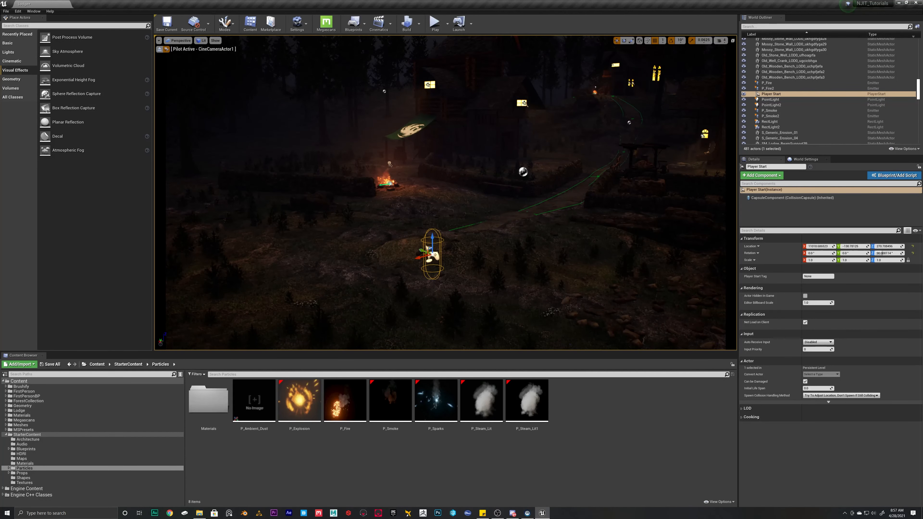
Play-test the level from the Player Start, look around the village in first person and stop the session.
{"action": "left_click", "coordinate": [435, 23]}
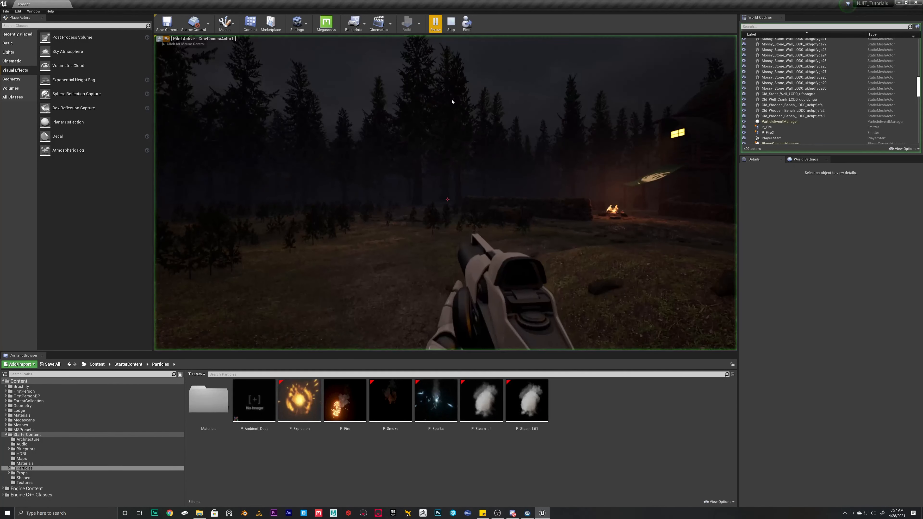
{"action": "left_click", "coordinate": [453, 102]}
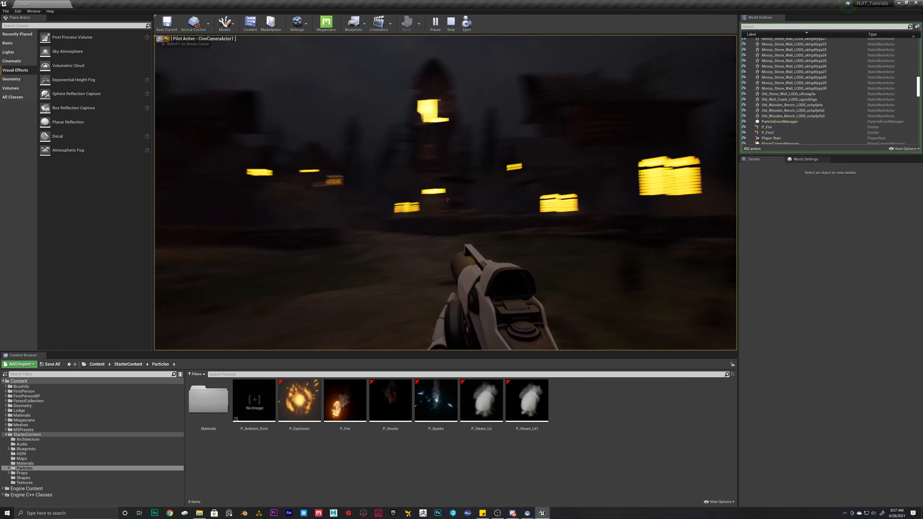
{"action": "key", "text": "Escape"}
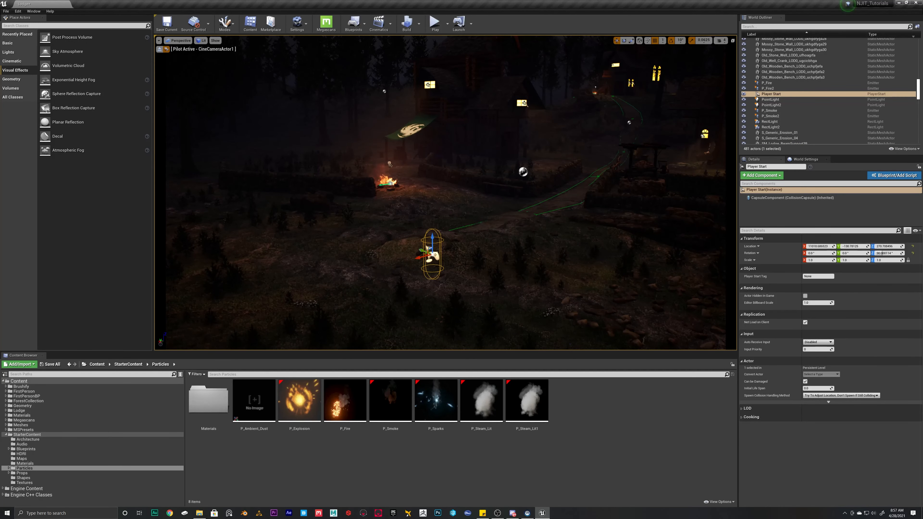
Reframe the piloted cine camera on the path through the village and save the level.
{"action": "right_click_drag", "start_coordinate": [526, 104], "coordinate": [484, 107]}
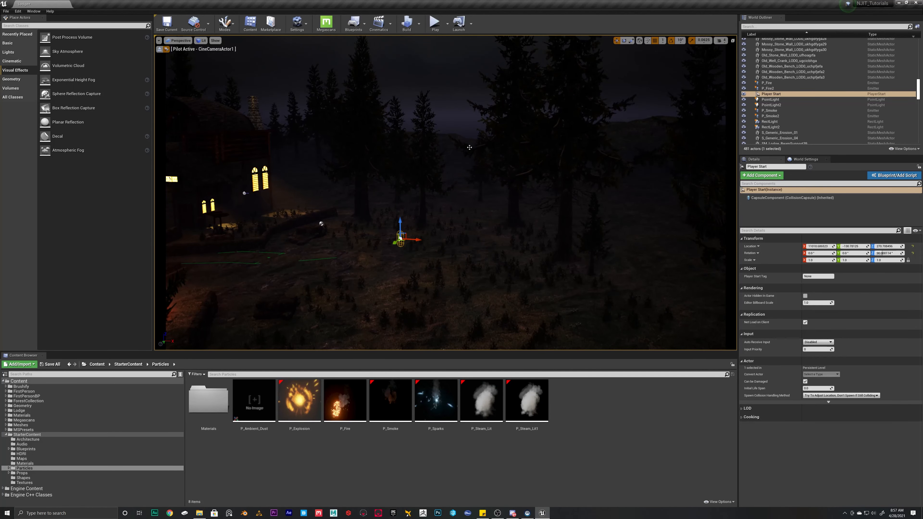
{"action": "mouse_move", "coordinate": [470, 146]}
{"action": "right_mouse_down"}
{"action": "mouse_move", "coordinate": [393, 147]}
{"action": "mouse_move", "coordinate": [469, 146]}
{"action": "right_mouse_up"}
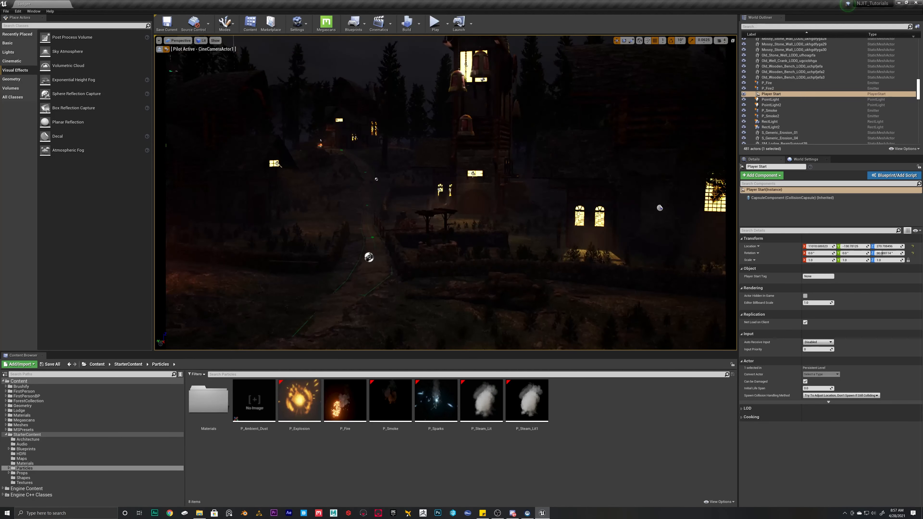
{"action": "key", "text": "w"}
{"action": "right_click_drag", "start_coordinate": [340, 195], "coordinate": [387, 188]}
{"action": "key", "text": "s"}
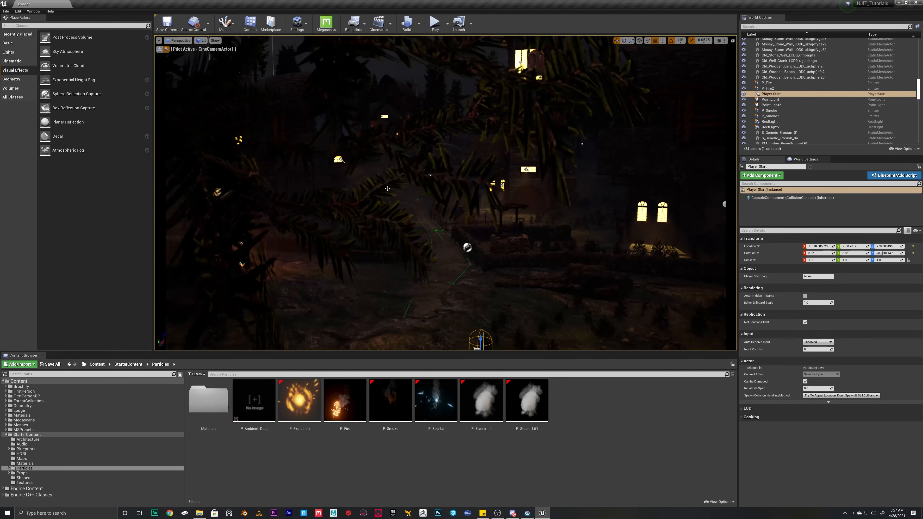
{"action": "key", "text": "ctrl+z"}
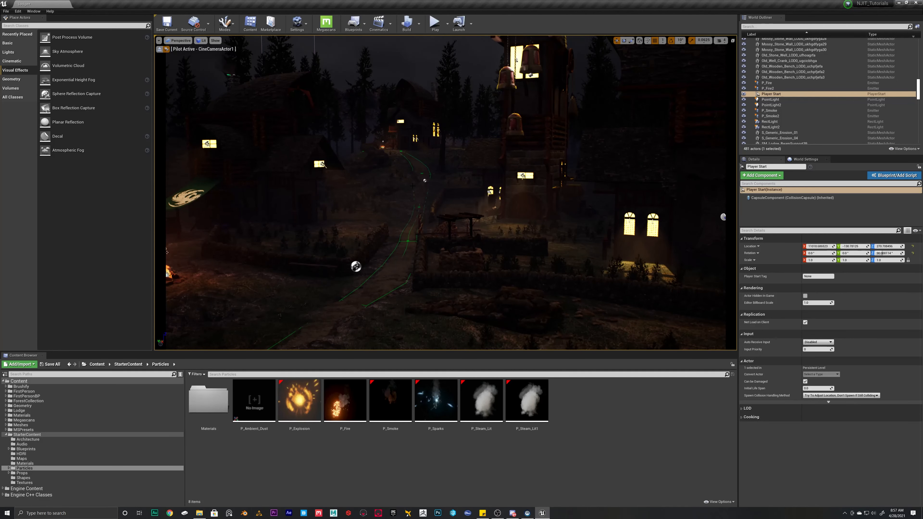
{"action": "key", "text": "ctrl+s"}
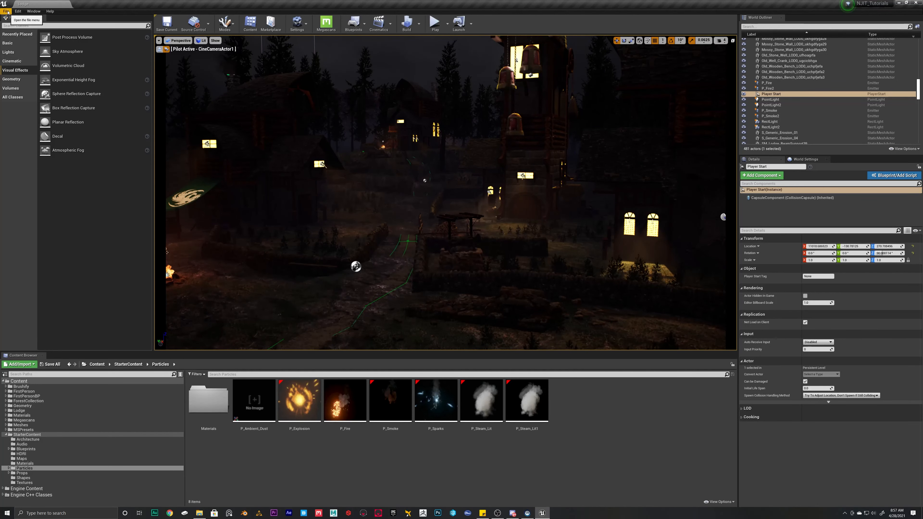
Start packaging the project for Windows (64-bit) into the Lodge_Project folder and cancel the packaging.
{"action": "left_click", "coordinate": [6, 11]}
{"action": "mouse_move", "coordinate": [27, 111]}
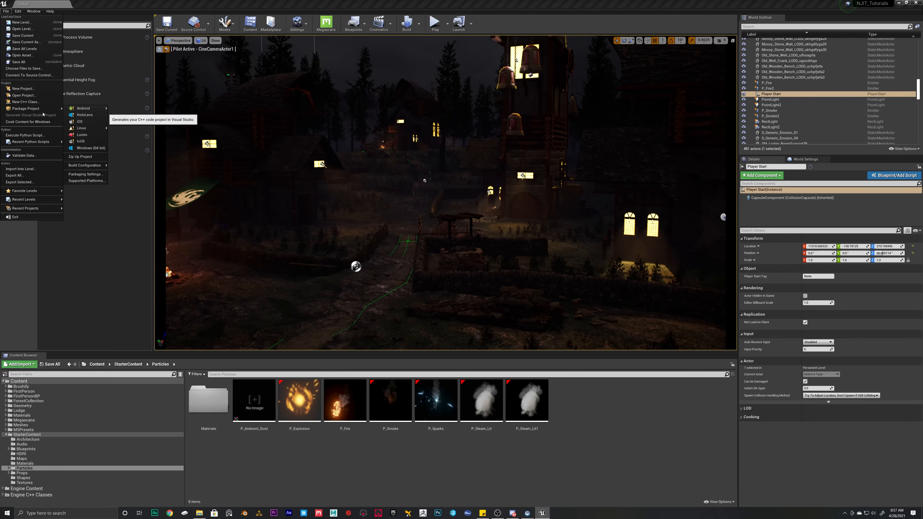
{"action": "left_click", "coordinate": [94, 150]}
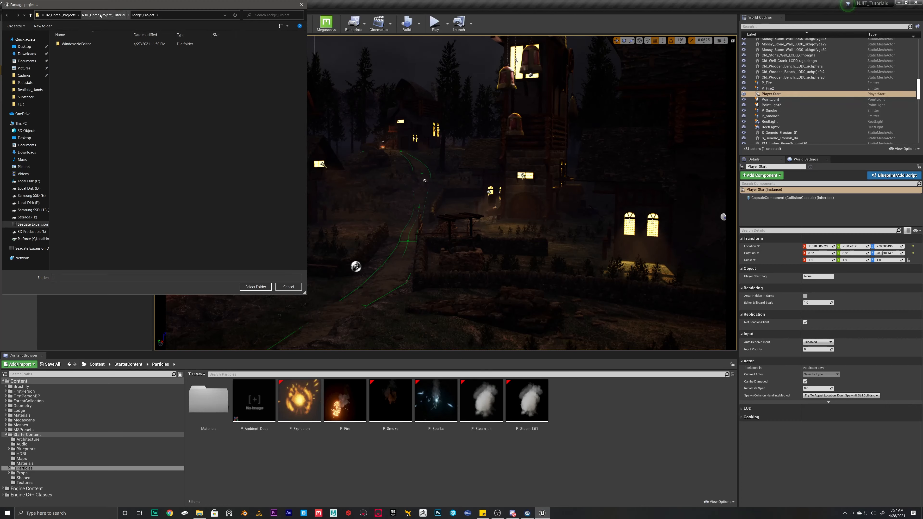
{"action": "left_click", "coordinate": [94, 15]}
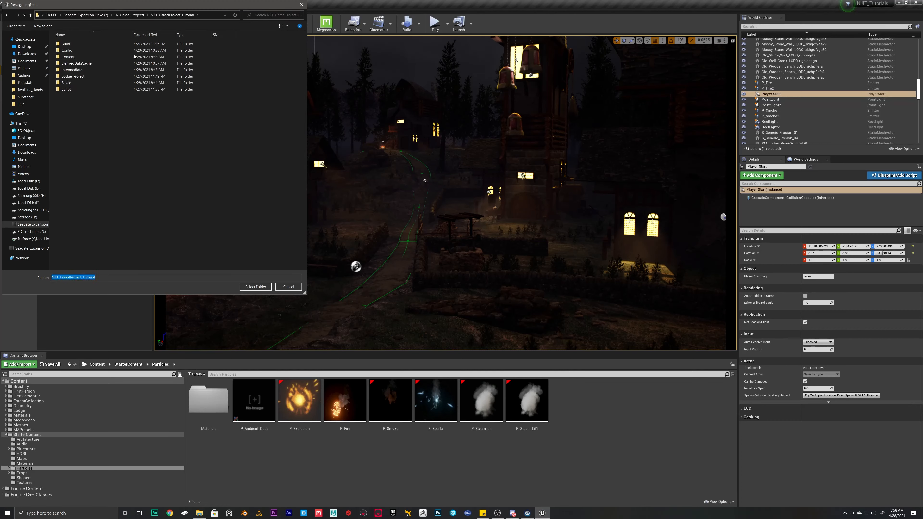
{"action": "left_click", "coordinate": [75, 78]}
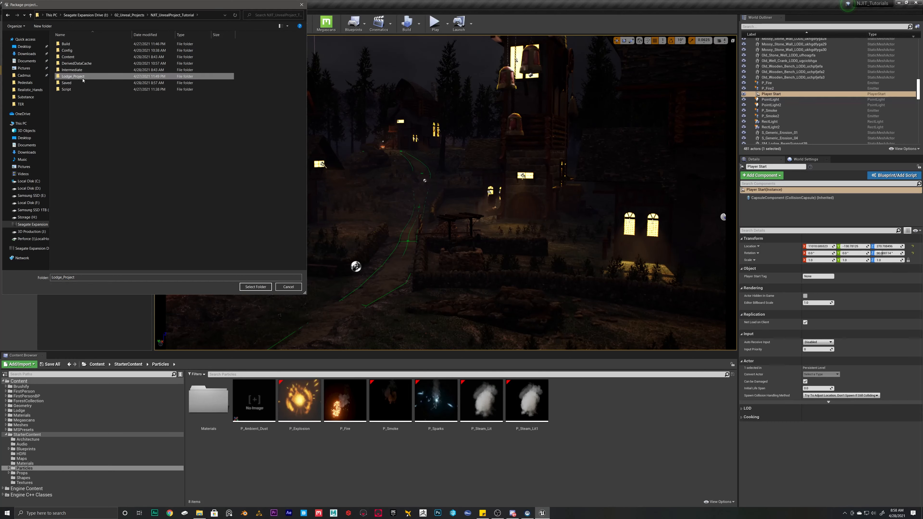
{"action": "double_click", "coordinate": [82, 78]}
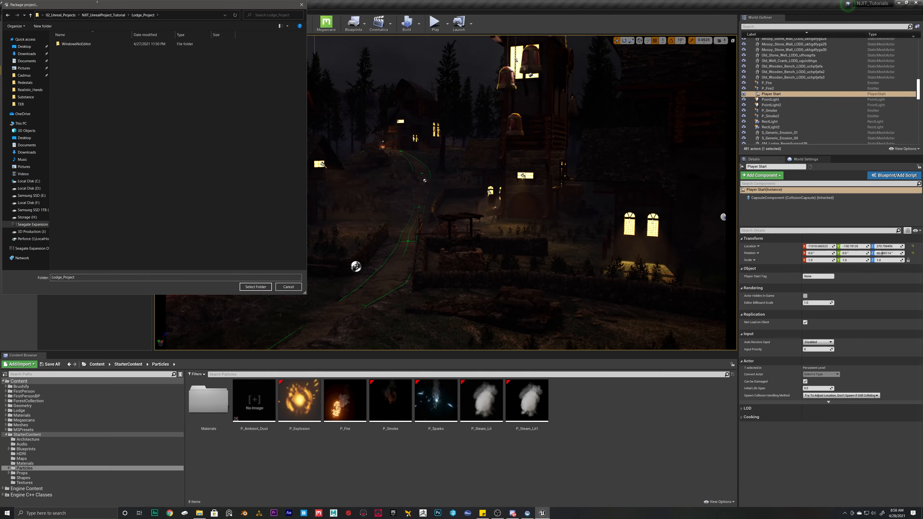
{"action": "left_click", "coordinate": [103, 15]}
{"action": "left_click", "coordinate": [77, 77]}
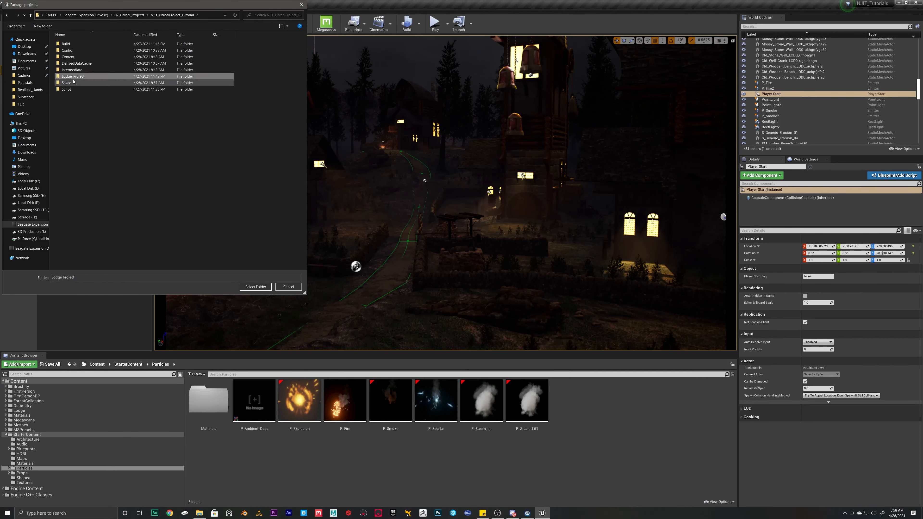
{"action": "double_click", "coordinate": [77, 77]}
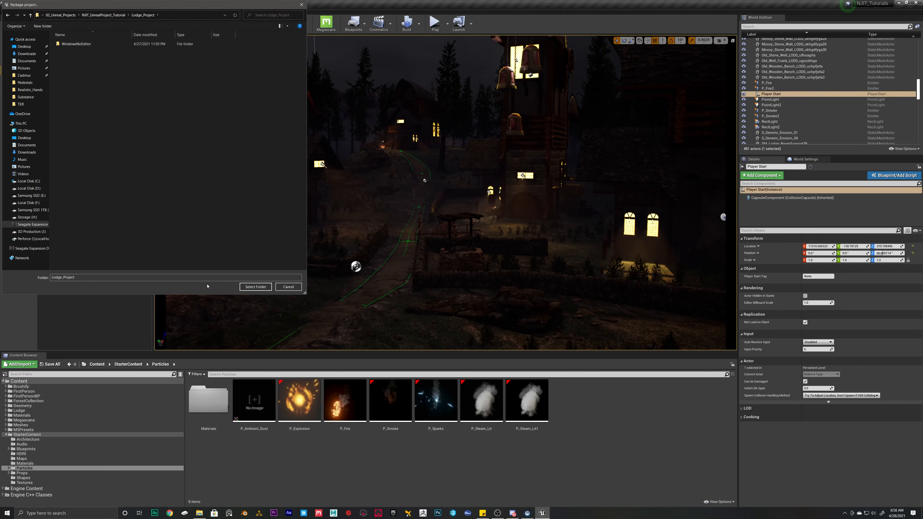
{"action": "left_click", "coordinate": [256, 287]}
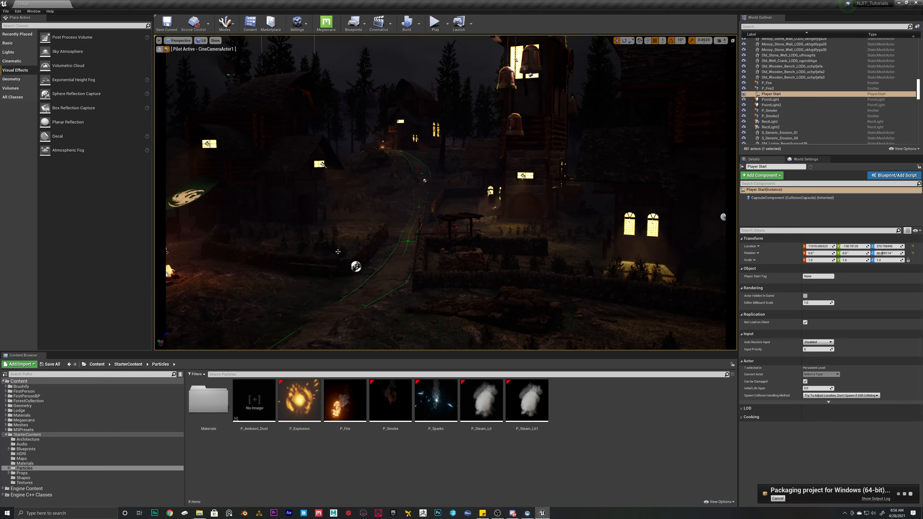
{"action": "left_click", "coordinate": [778, 498]}
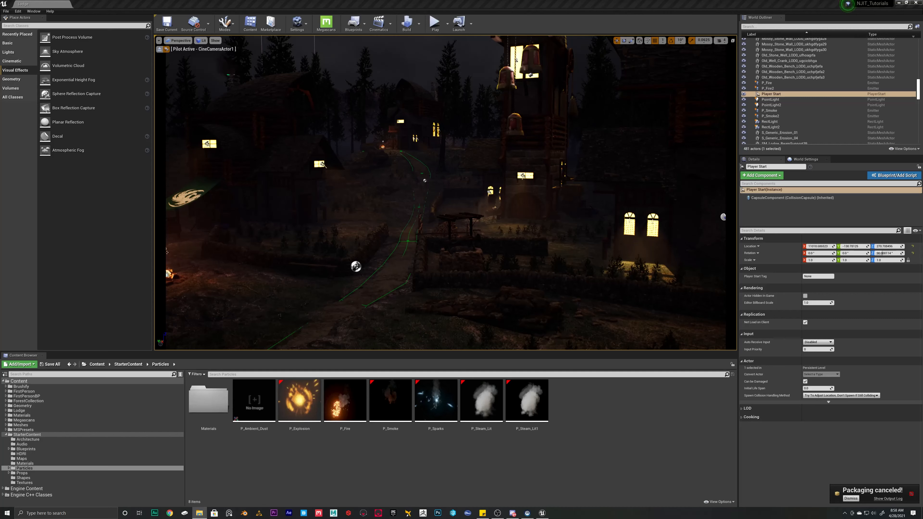
In File Explorer, inspect the packaged build's files inside Lodge_Project's WindowsNoEditor folder and return to the parent folder.
{"action": "left_click", "coordinate": [5, 10]}
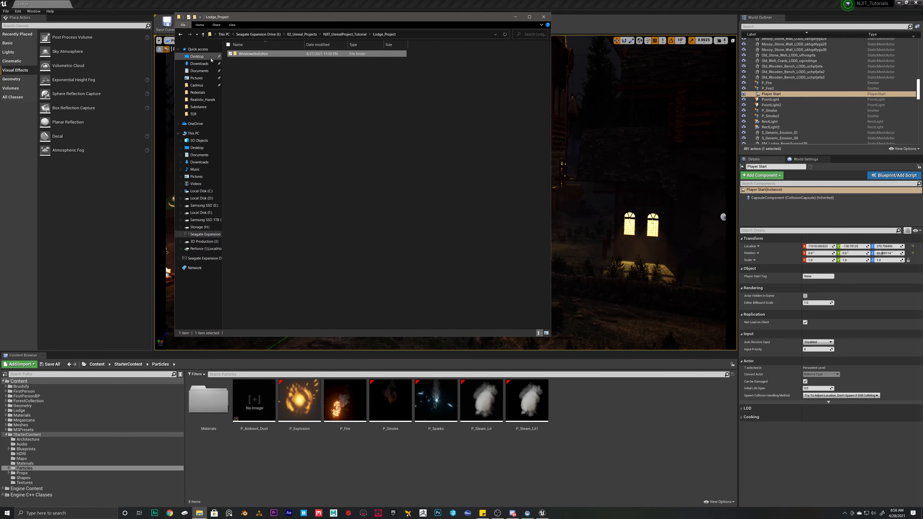
{"action": "double_click", "coordinate": [262, 54]}
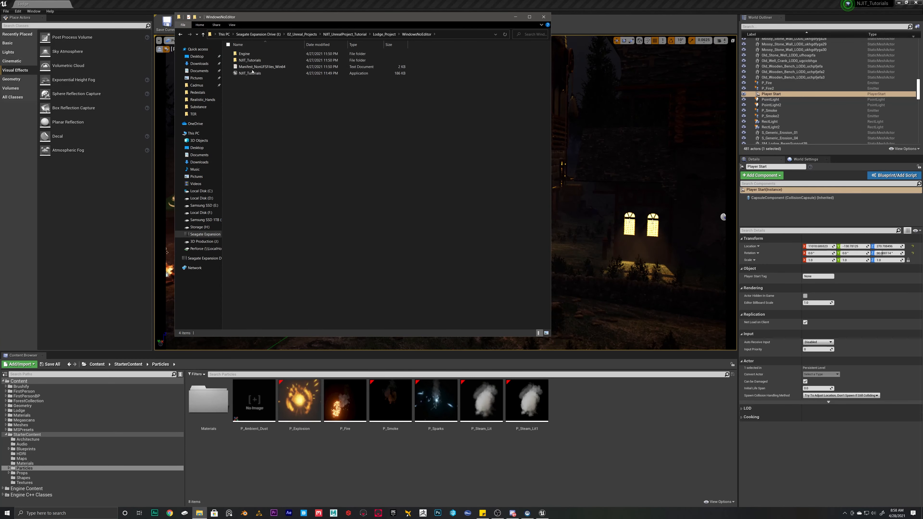
{"action": "left_click_drag", "start_coordinate": [285, 92], "coordinate": [232, 51]}
{"action": "left_click", "coordinate": [328, 109]}
{"action": "left_click", "coordinate": [384, 34]}
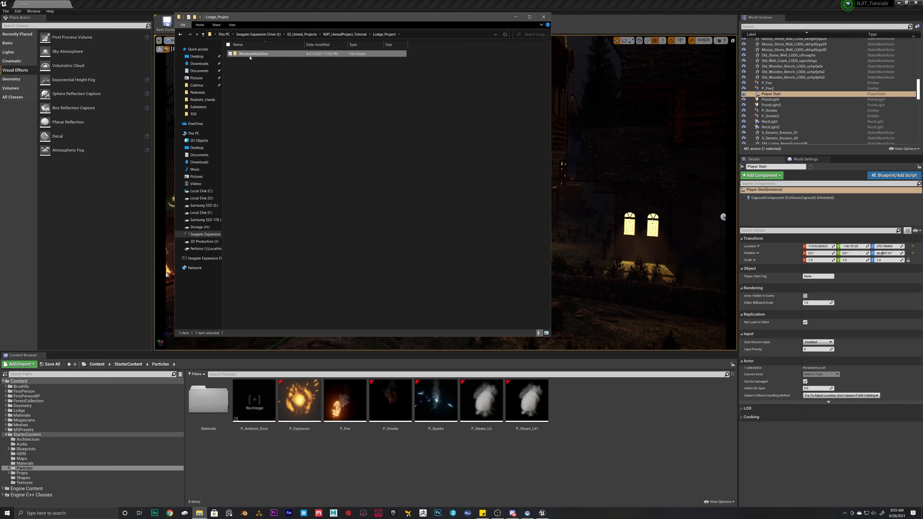
Return to Lodge_Project's WindowsNoEditor folder and review its 7-Zip compression options without creating an archive.
{"action": "left_click", "coordinate": [344, 35]}
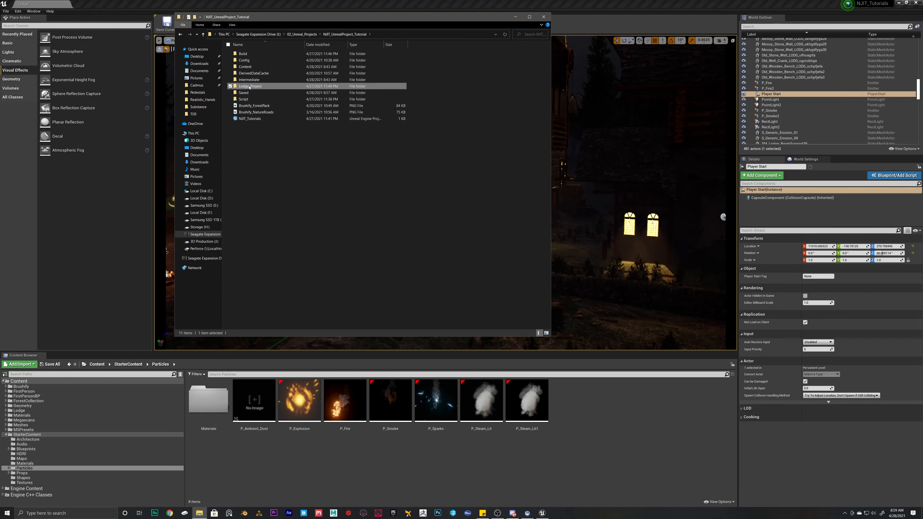
{"action": "double_click", "coordinate": [250, 86]}
{"action": "left_click", "coordinate": [256, 54]}
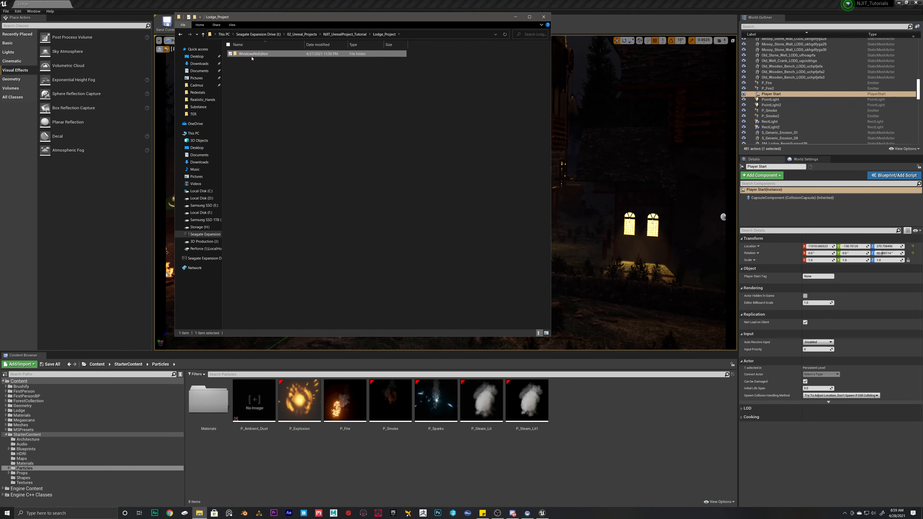
{"action": "right_click", "coordinate": [253, 54]}
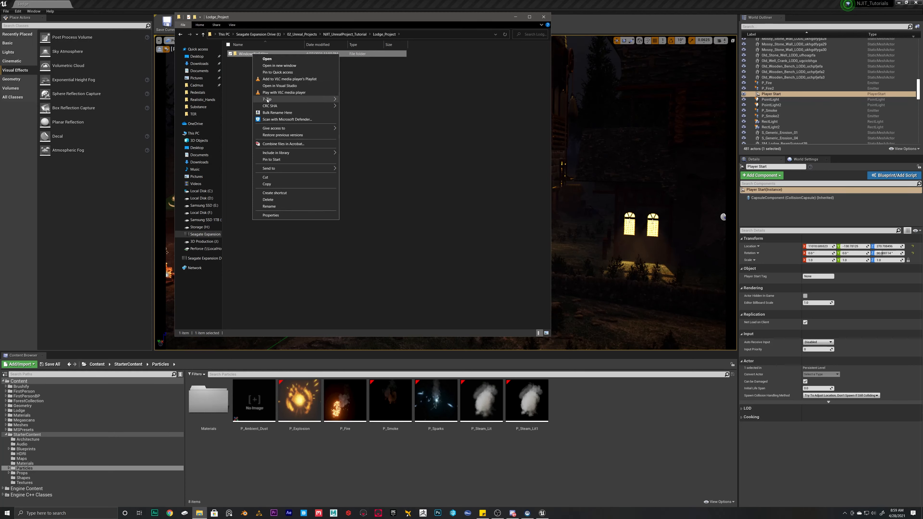
{"action": "mouse_move", "coordinate": [325, 101]}
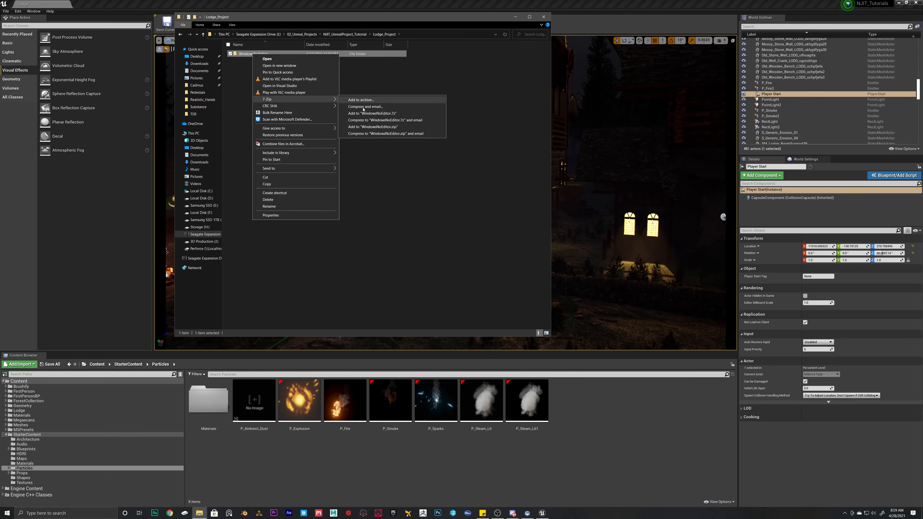
{"action": "left_click", "coordinate": [415, 260]}
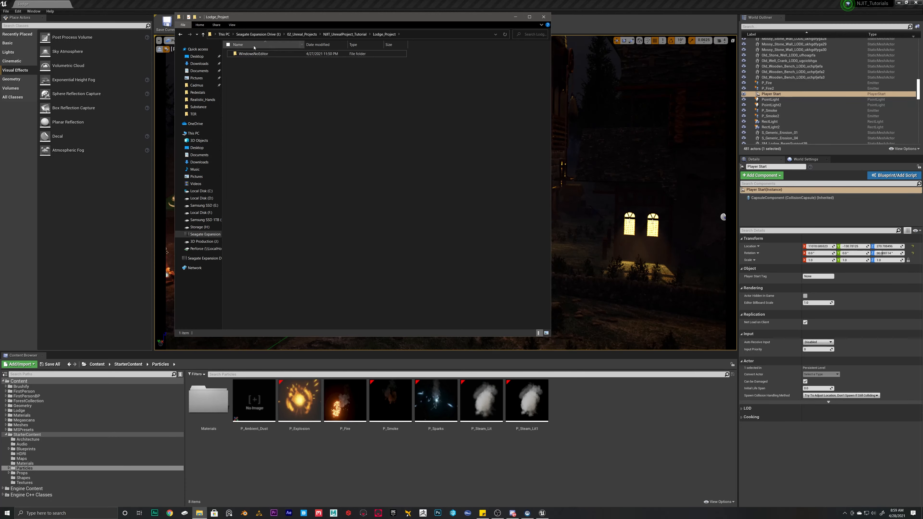
Launch the packaged NJIT_Tutorials application from the WindowsNoEditor folder and dismiss the graphics driver warning.
{"action": "double_click", "coordinate": [251, 53]}
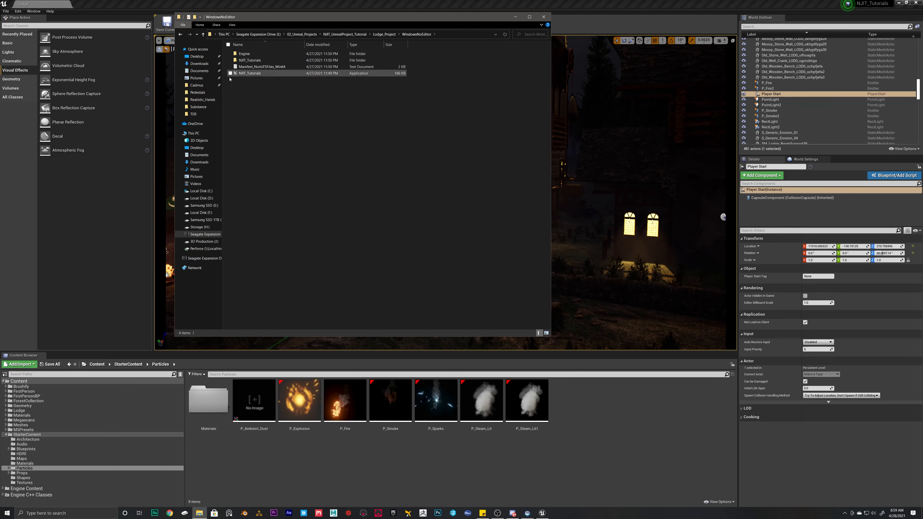
{"action": "double_click", "coordinate": [248, 74]}
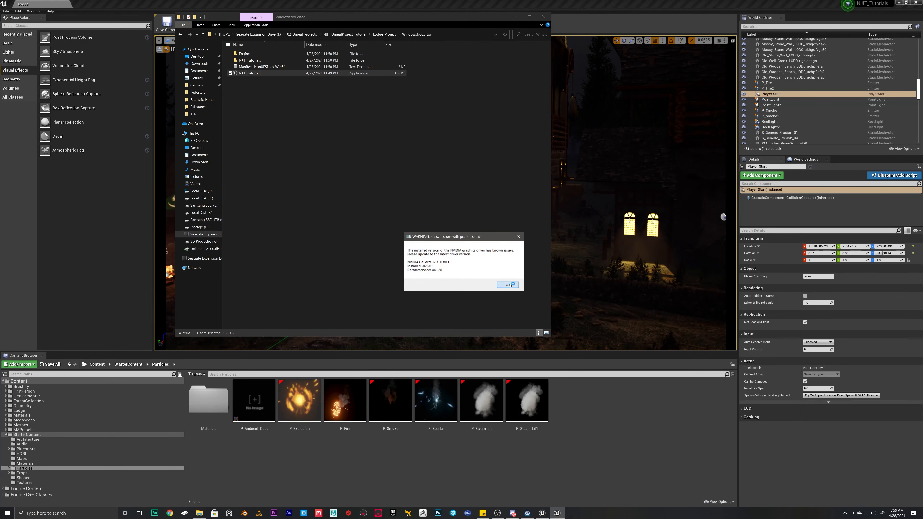
{"action": "left_click", "coordinate": [511, 284]}
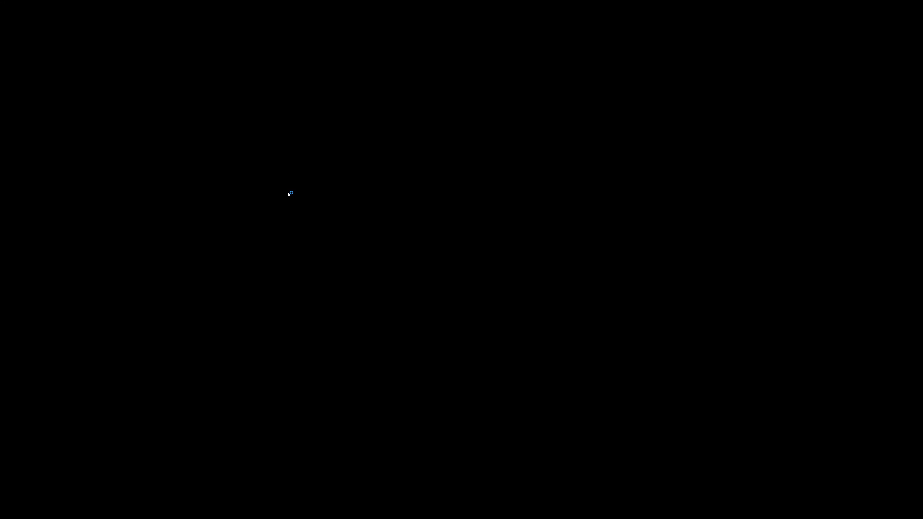